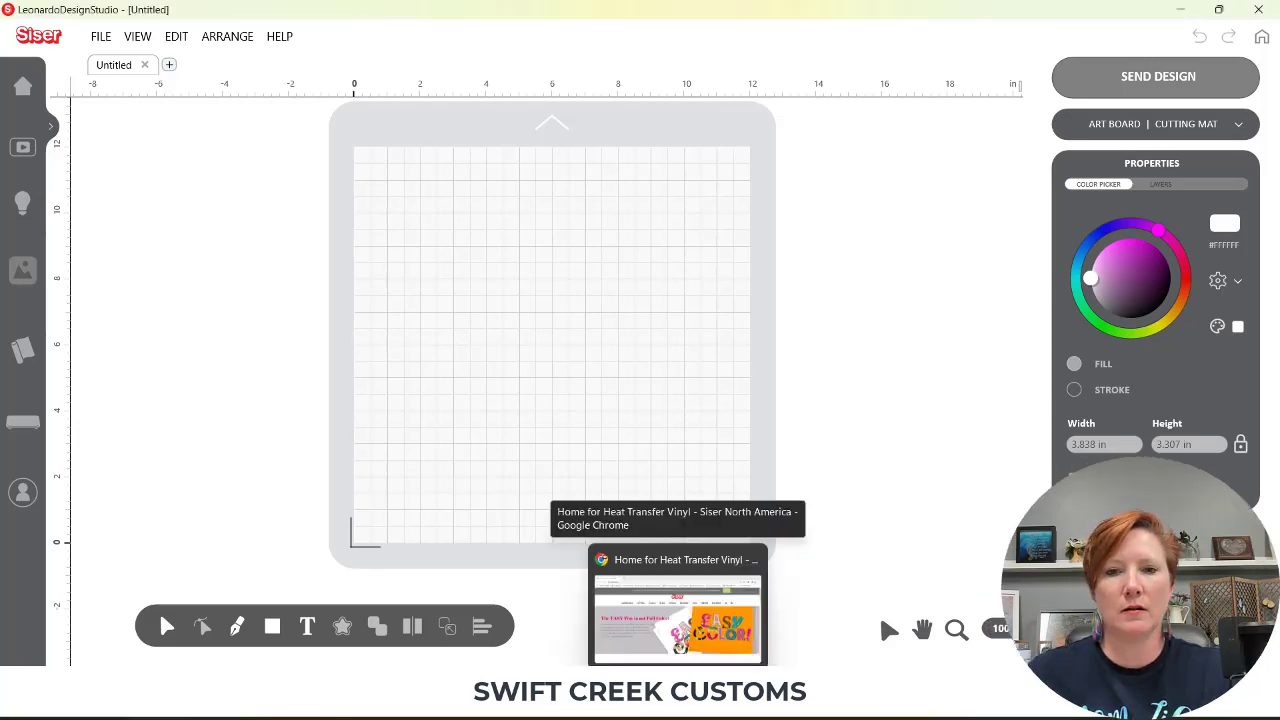
- Switch to Chrome and open the Leonardo Design Studio download page from the Siser website
left_click(677, 615)
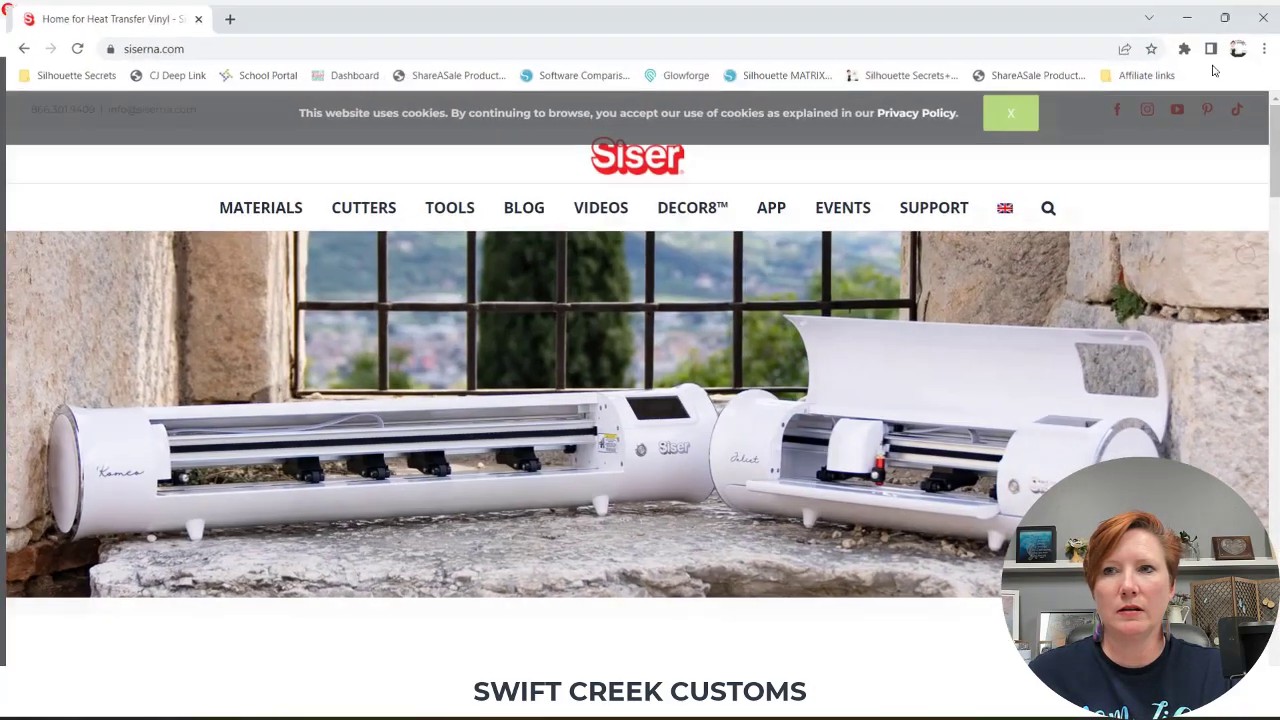
left_click(1218, 58)
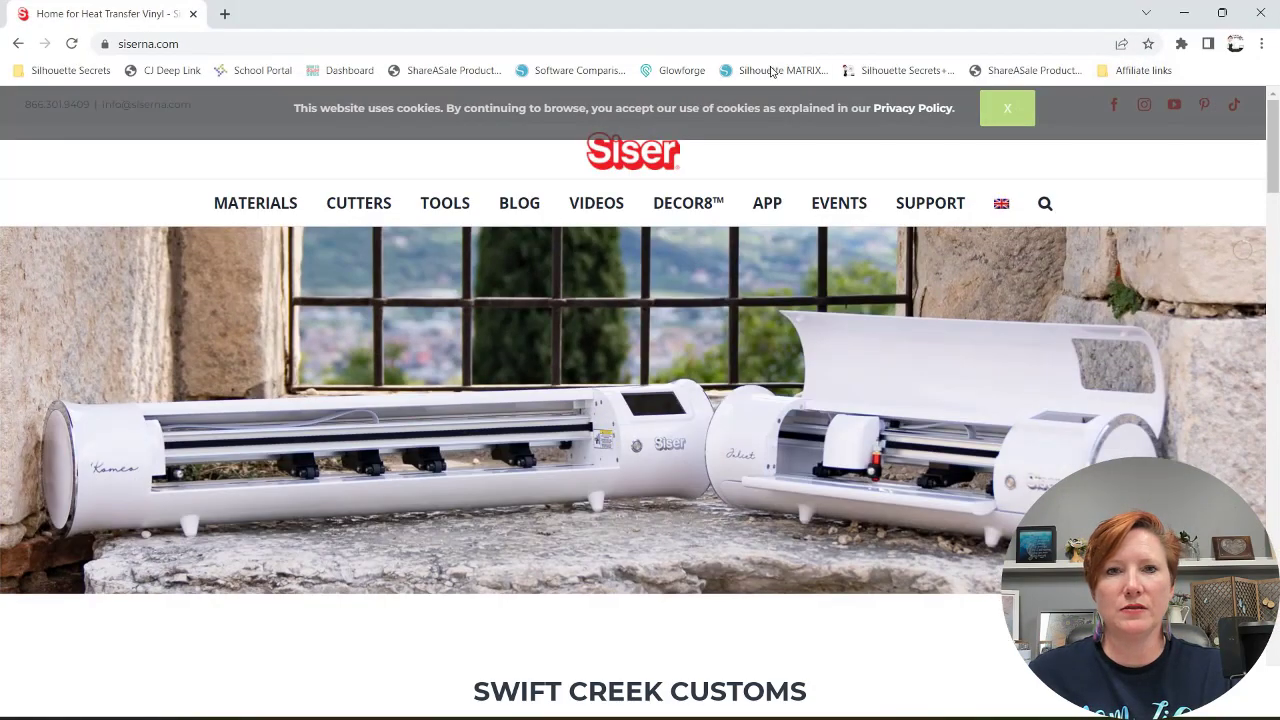
mouse_move(358, 208)
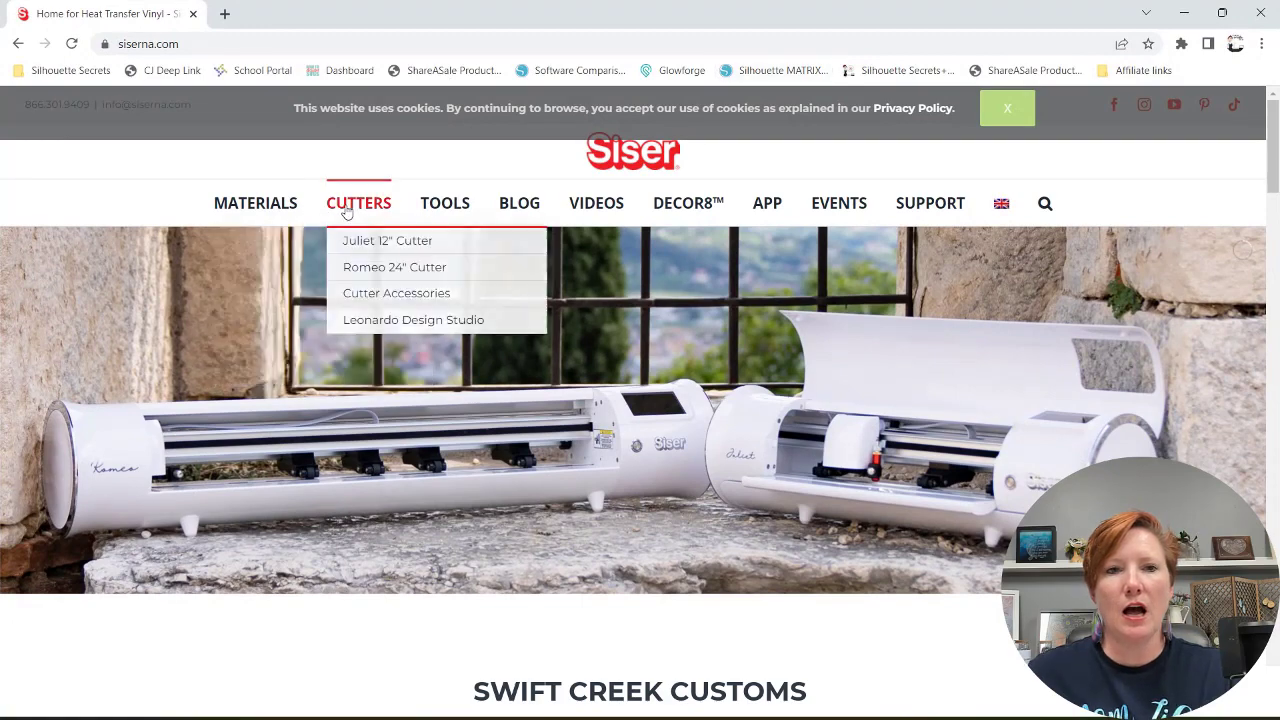
left_click(356, 324)
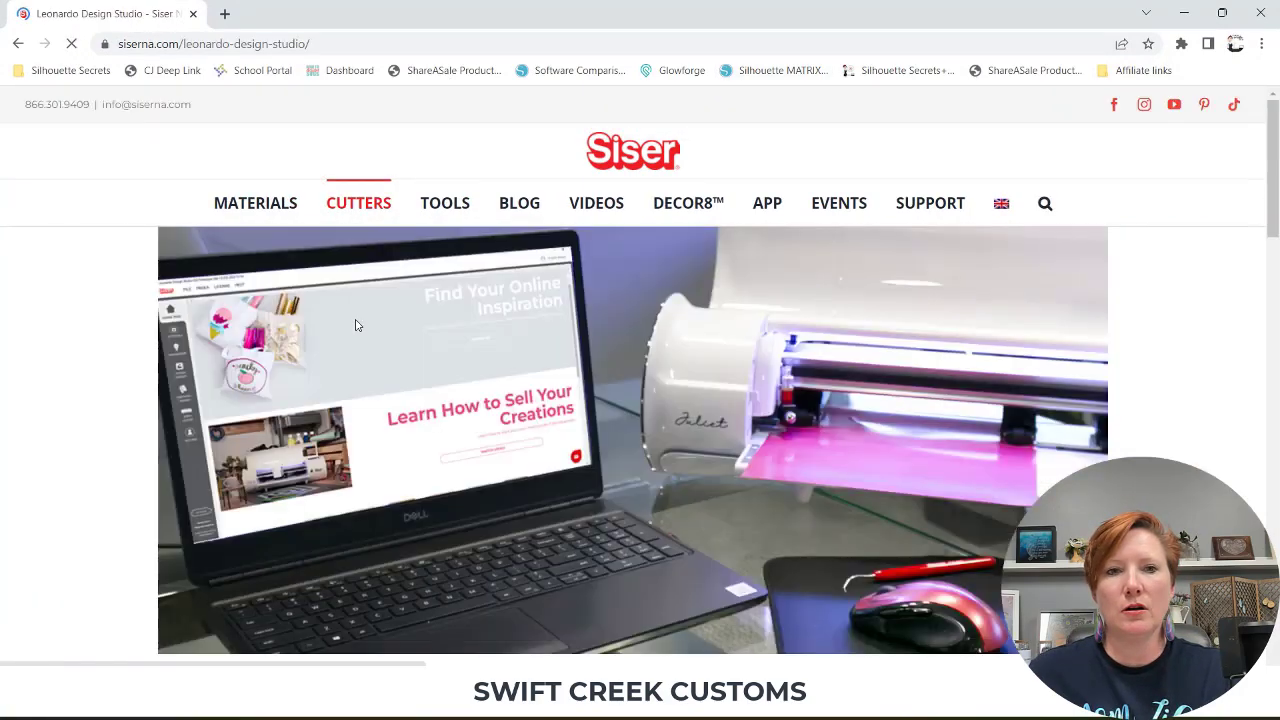
scroll(929, 320, "down", 10)
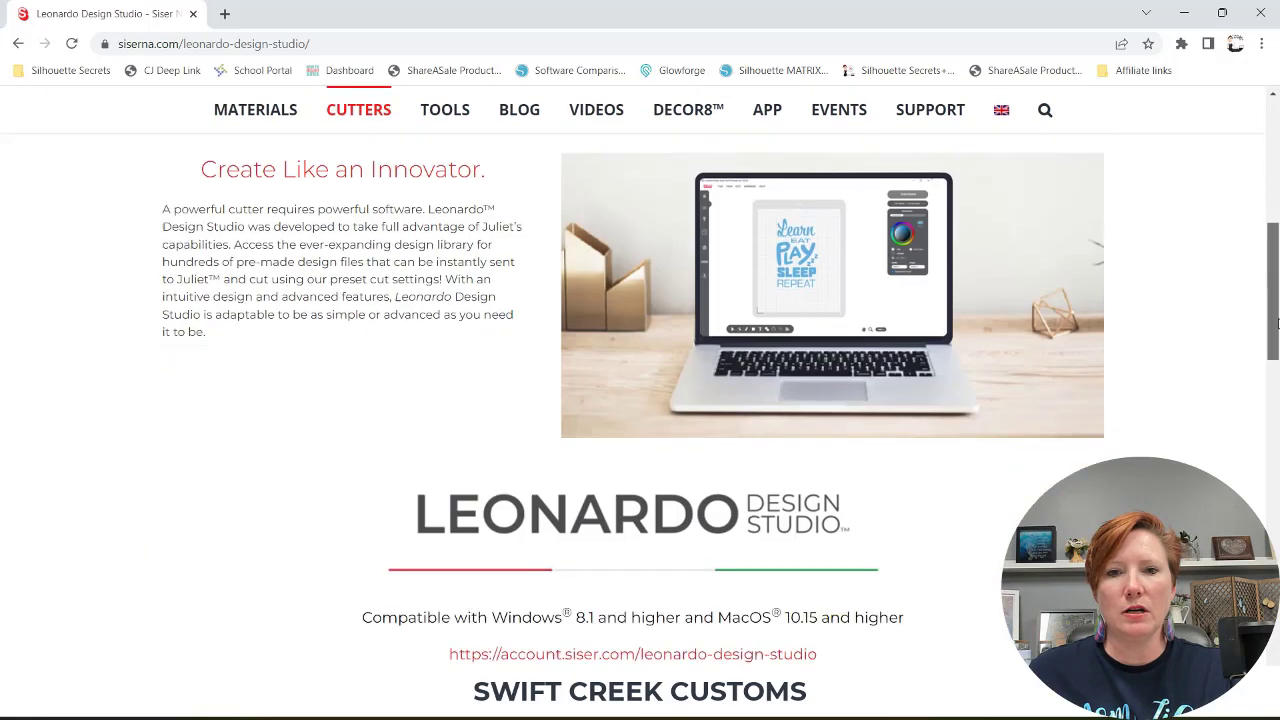
left_click(730, 266)
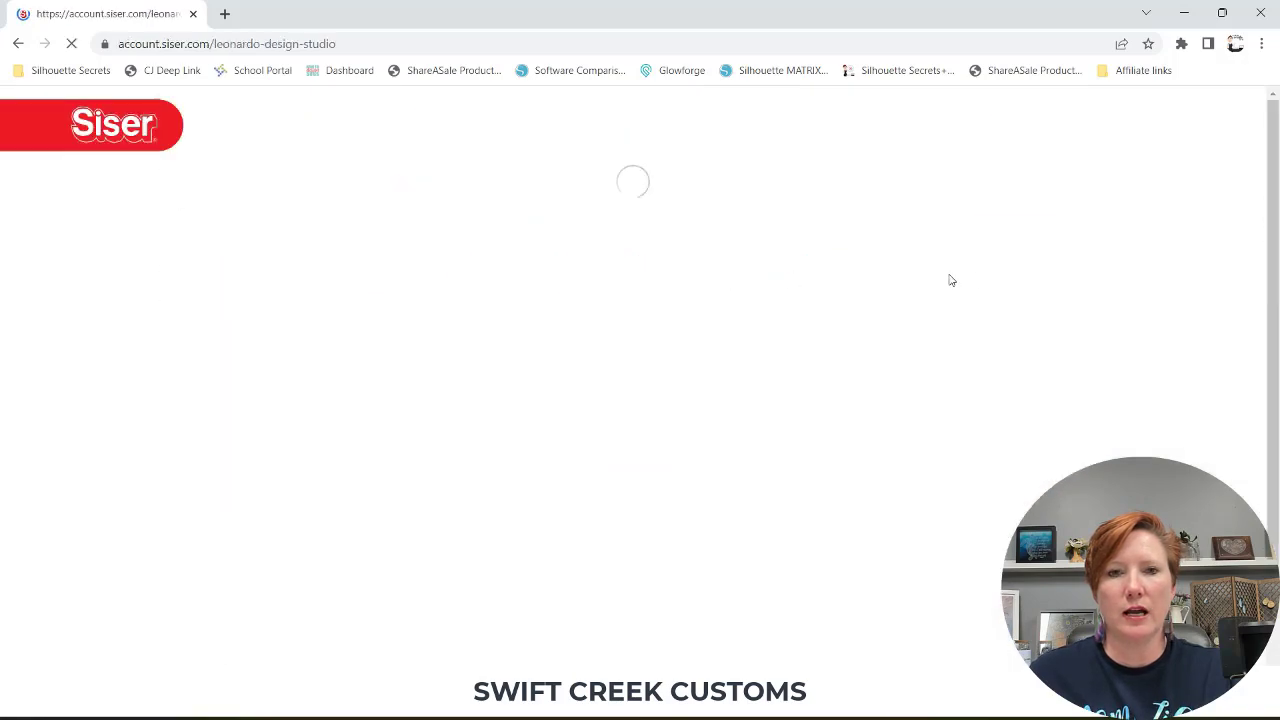
scroll(1100, 205, "down", 1)
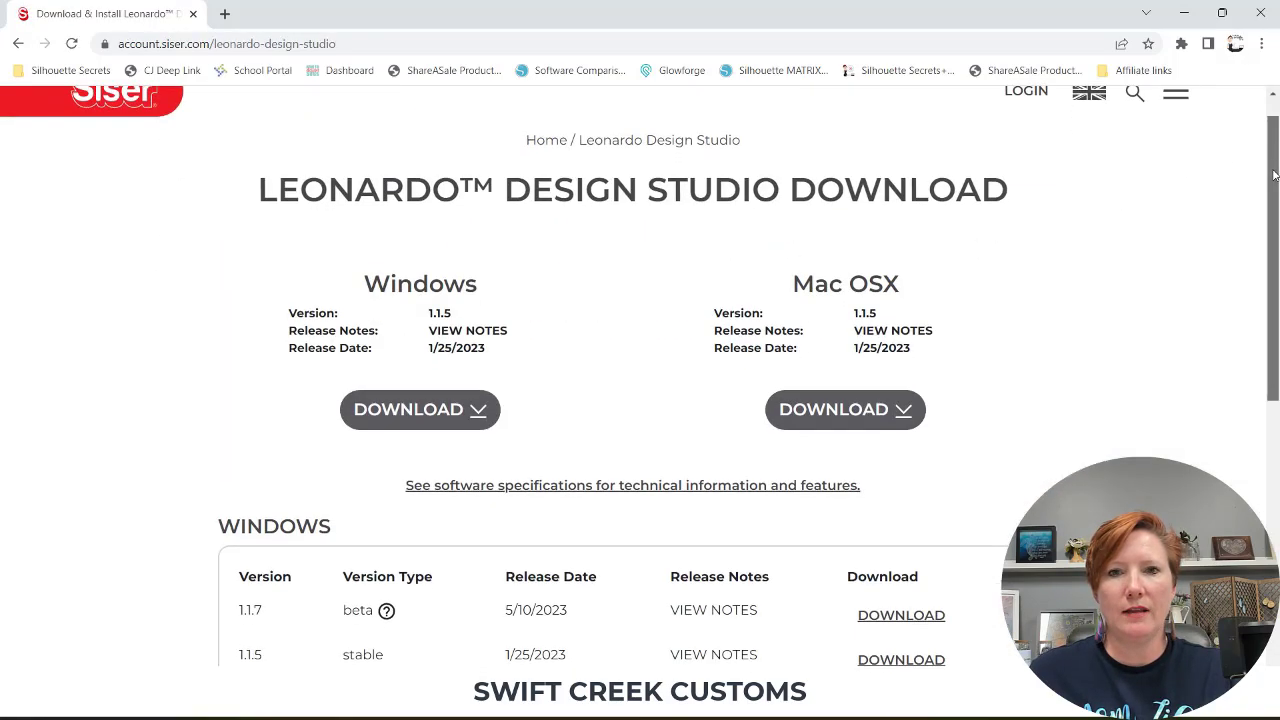
left_click(500, 285)
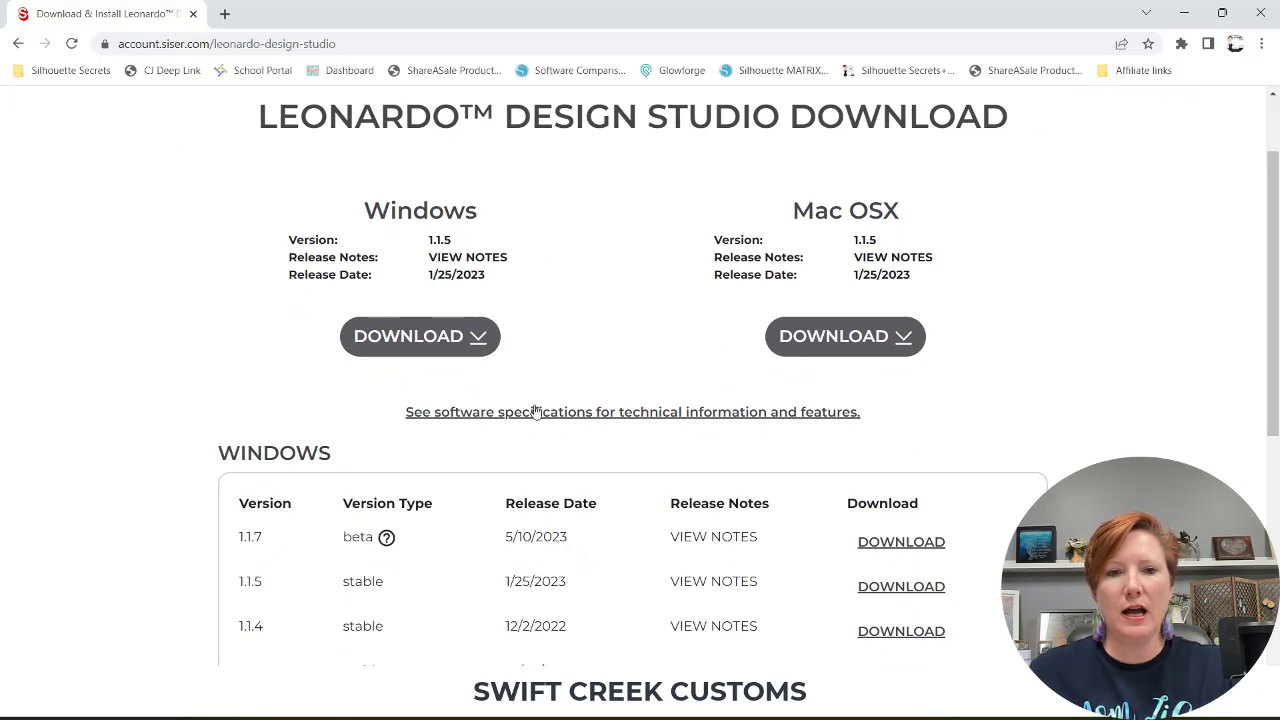
- Read the beta software FAQs and the Windows version 1.1.7 release notes, and return to Leonardo Design Studio
left_click(386, 540)
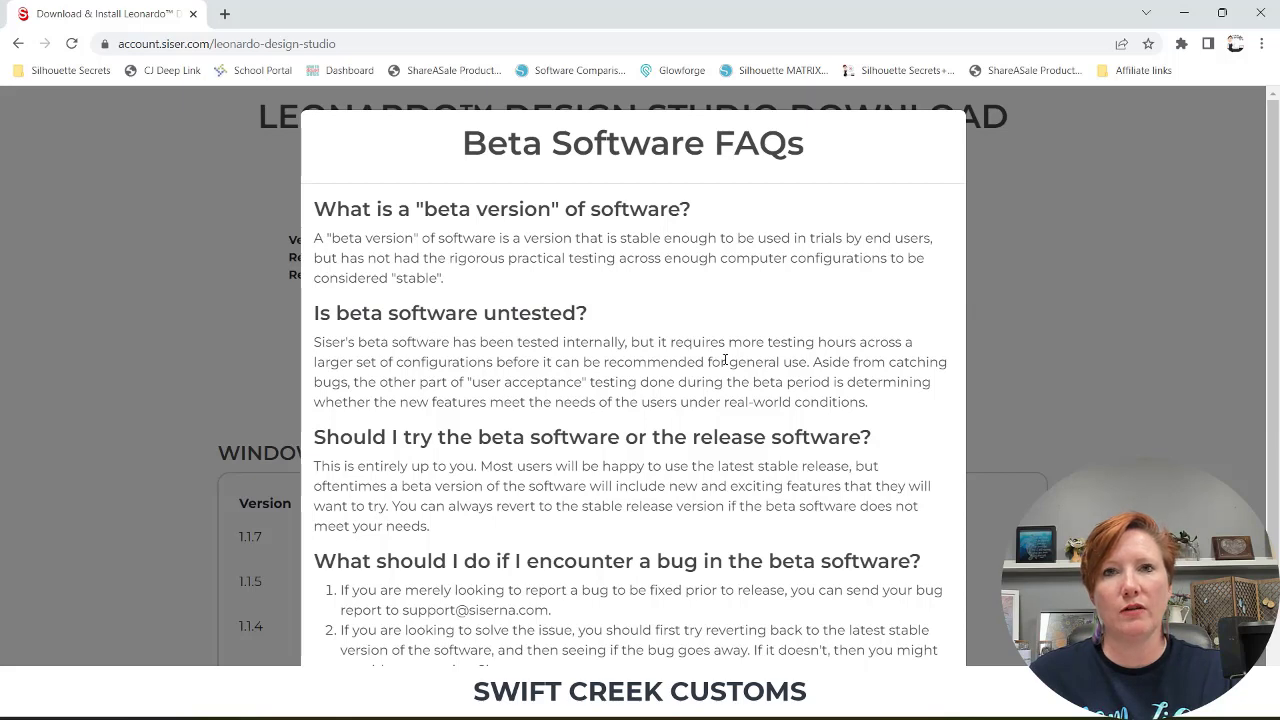
key("Escape")
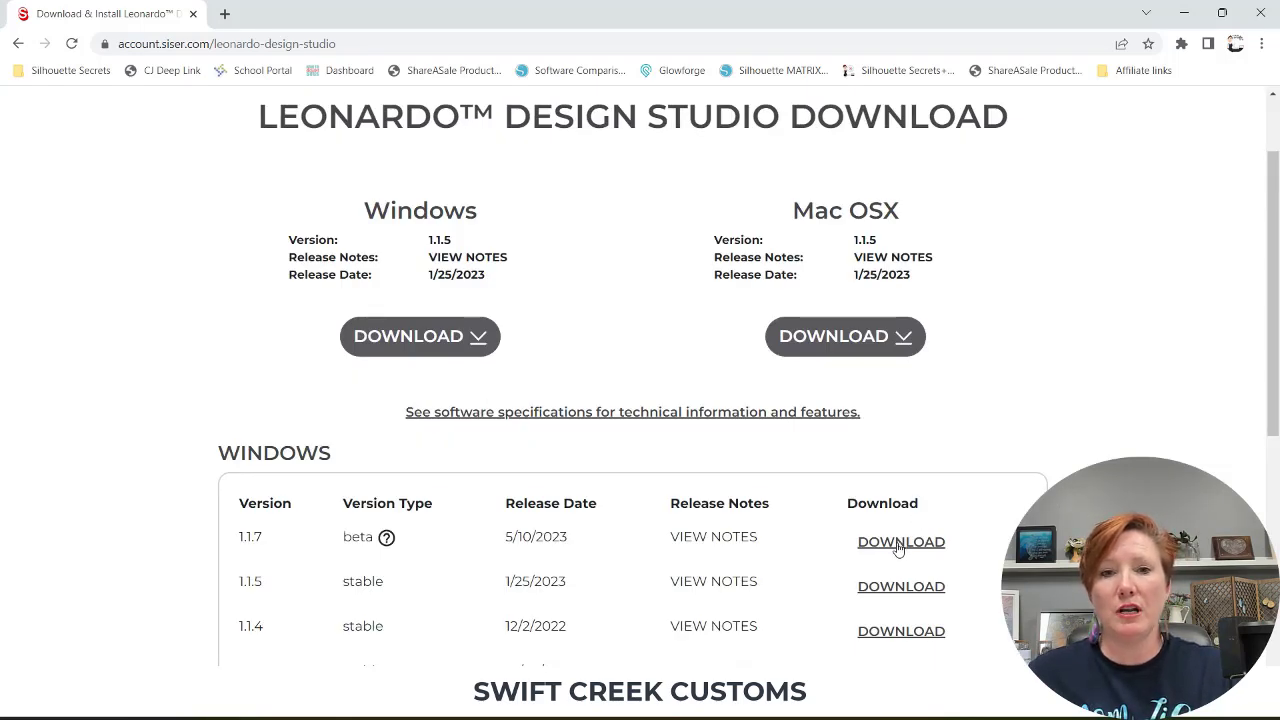
left_click(698, 542)
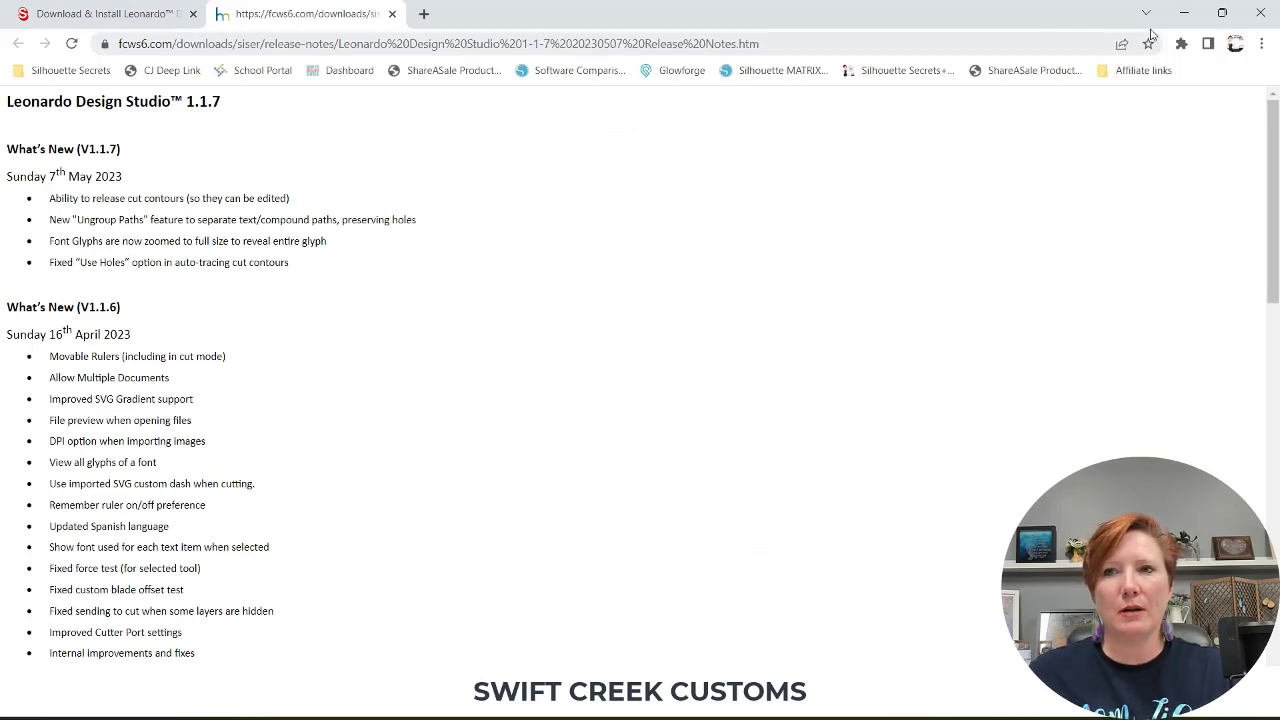
left_click(1184, 13)
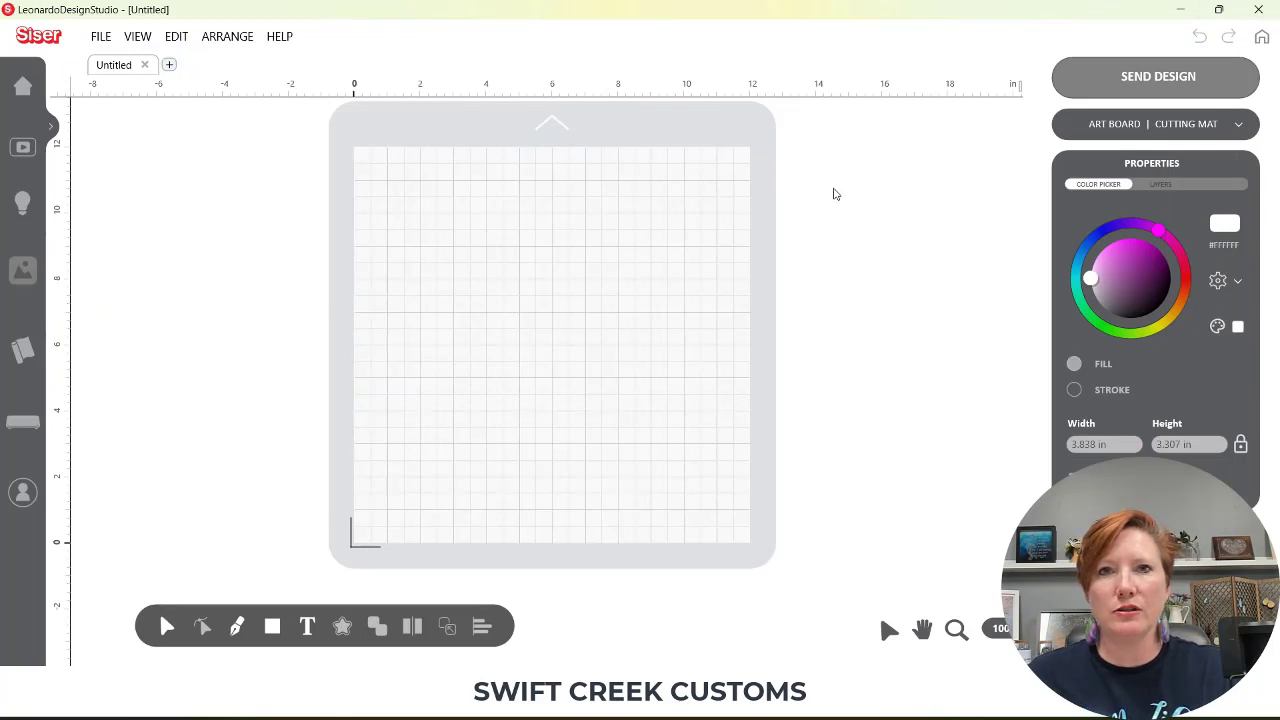
- Open the Aloha Beaches sticker as a 300 DPI Print and Cut image with default cut contours and scale it to about 2.65 × 3.01 in
left_click(101, 40)
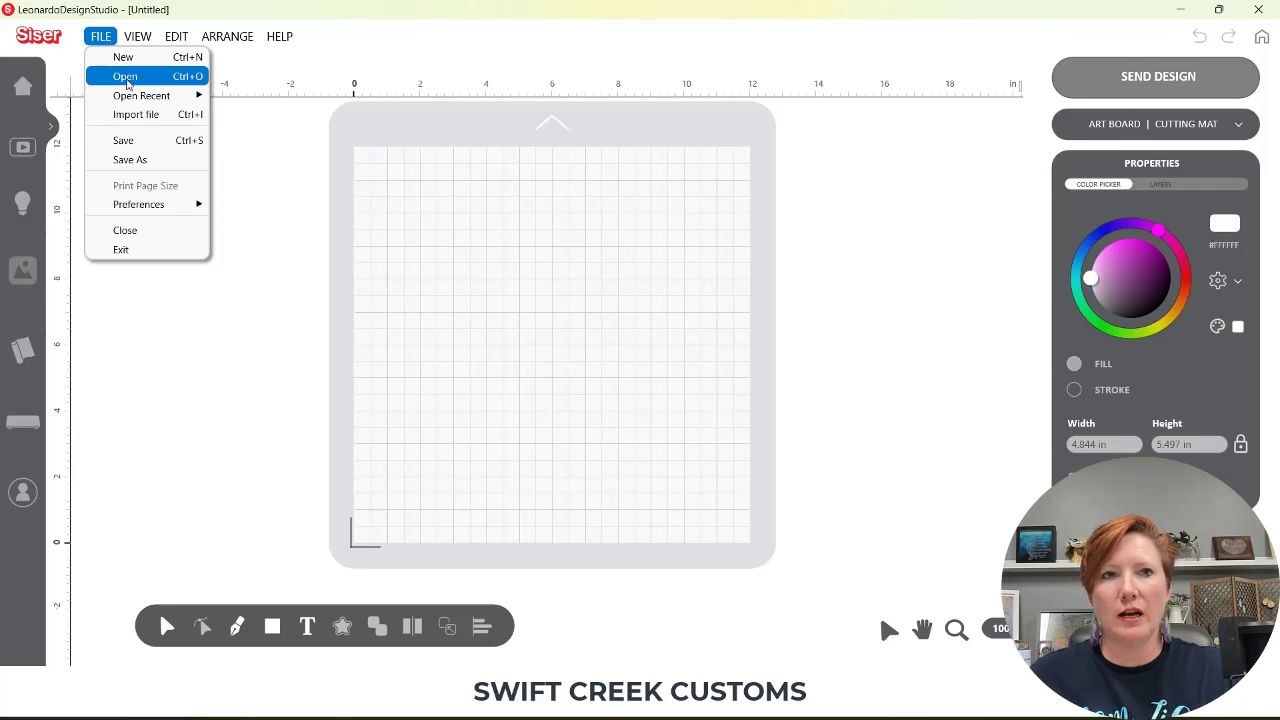
left_click(126, 82)
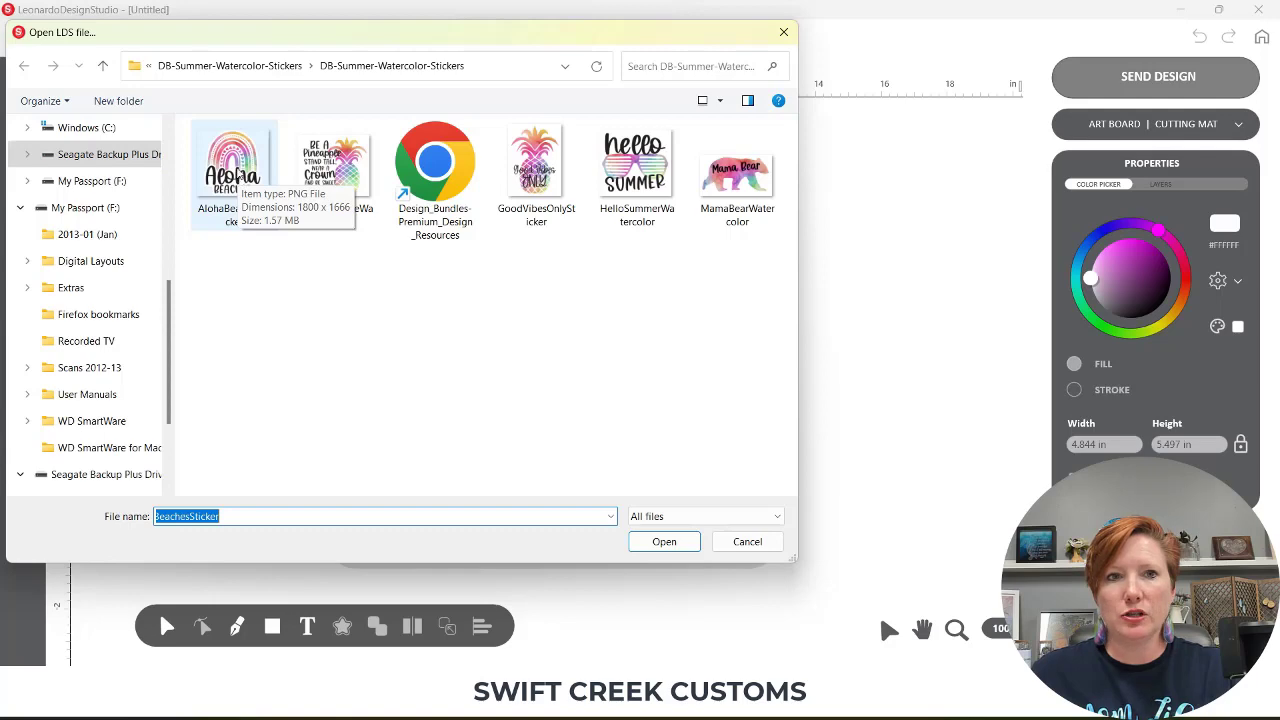
double_click(243, 175)
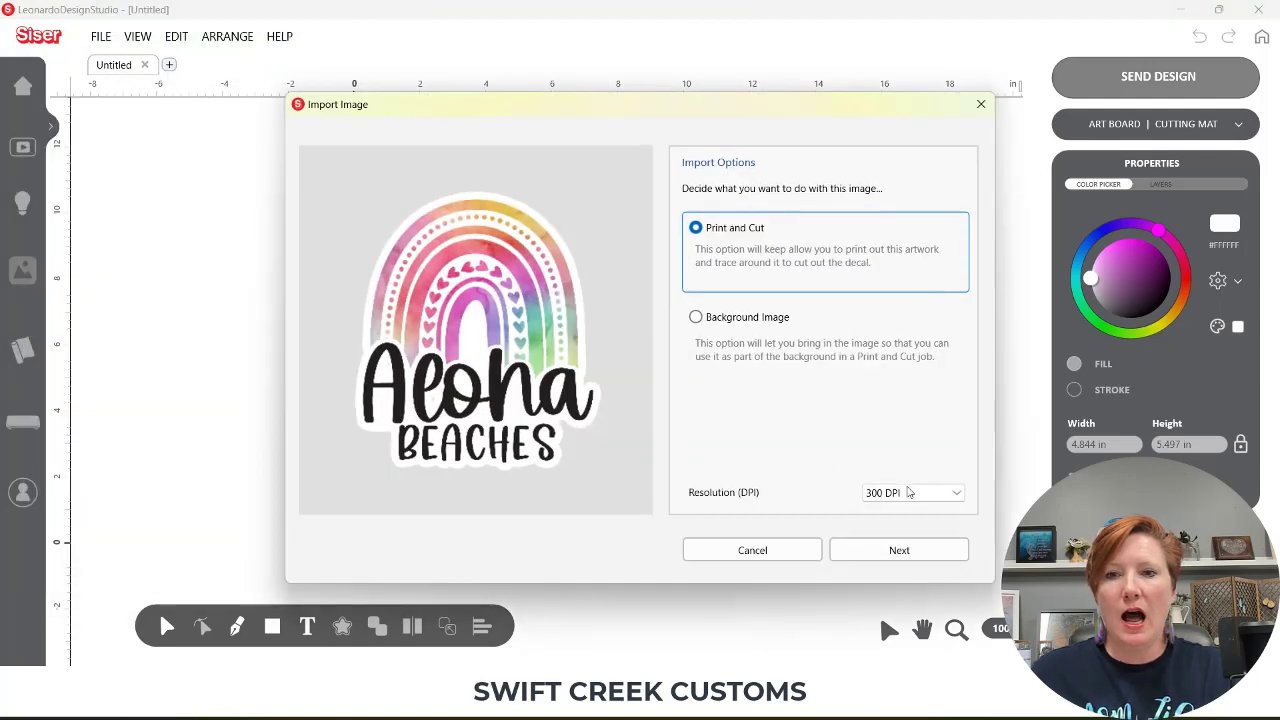
left_click(910, 494)
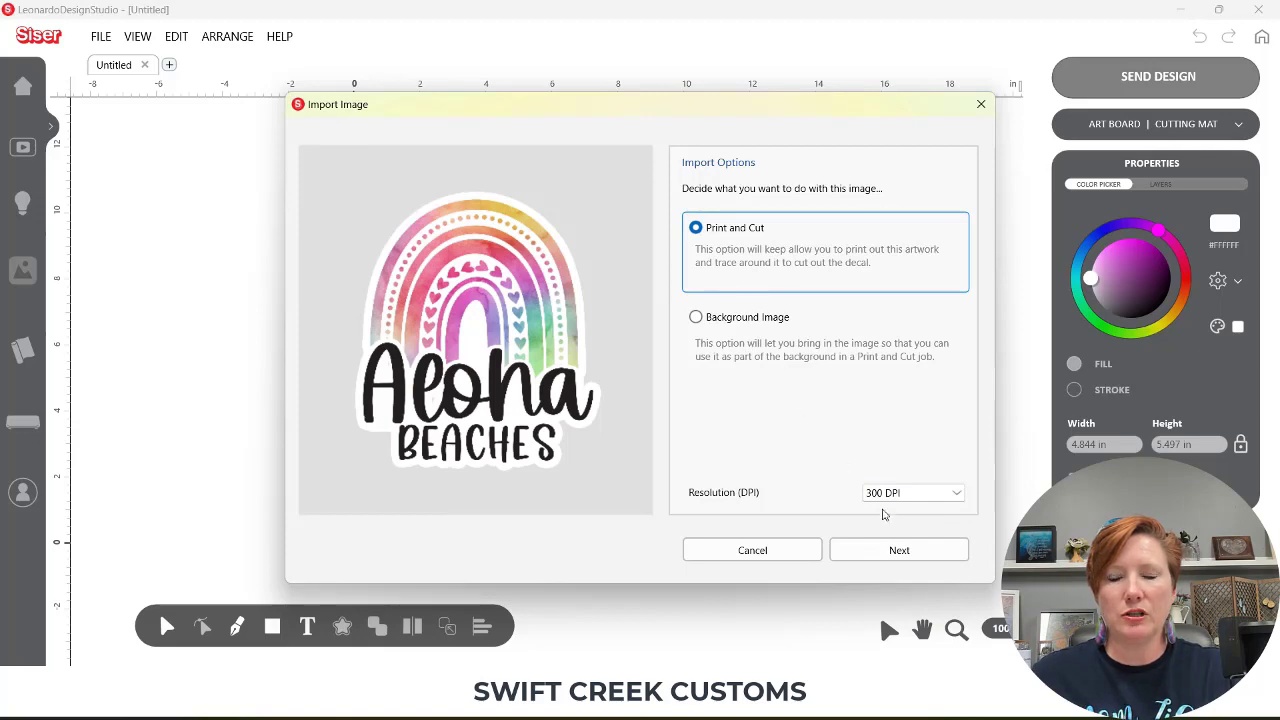
left_click(890, 552)
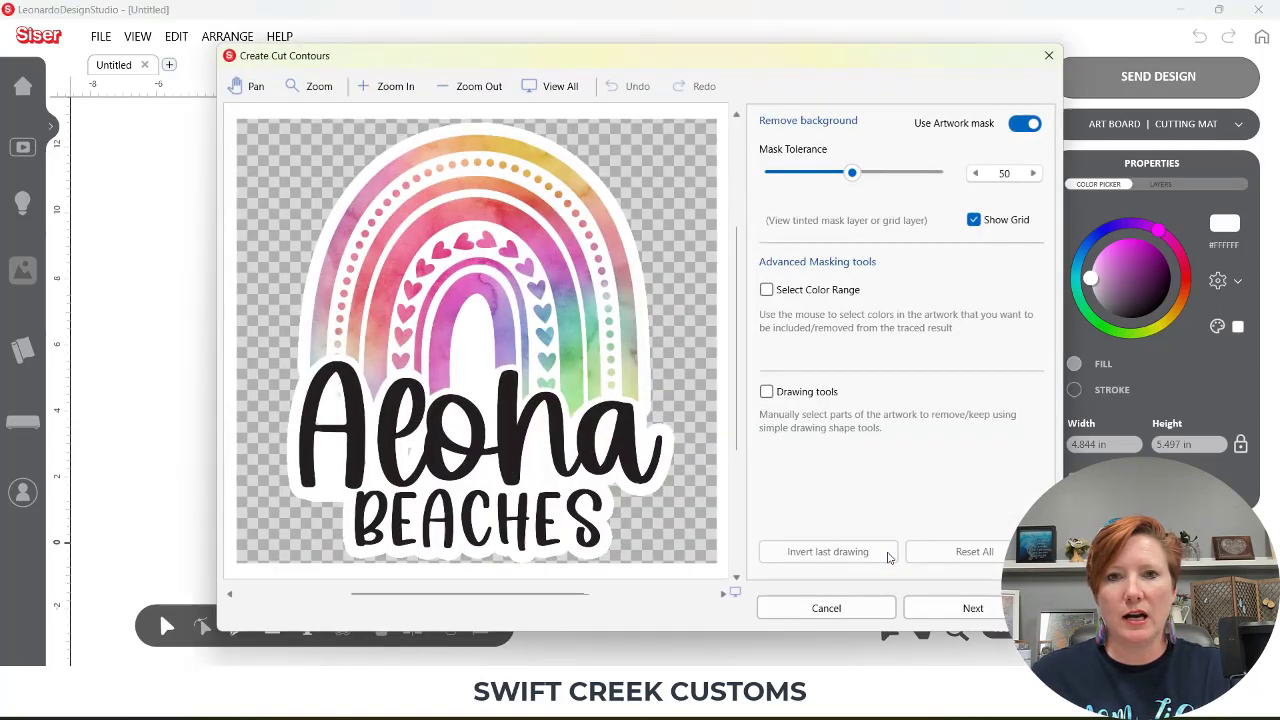
left_click(938, 610)
left_click(938, 612)
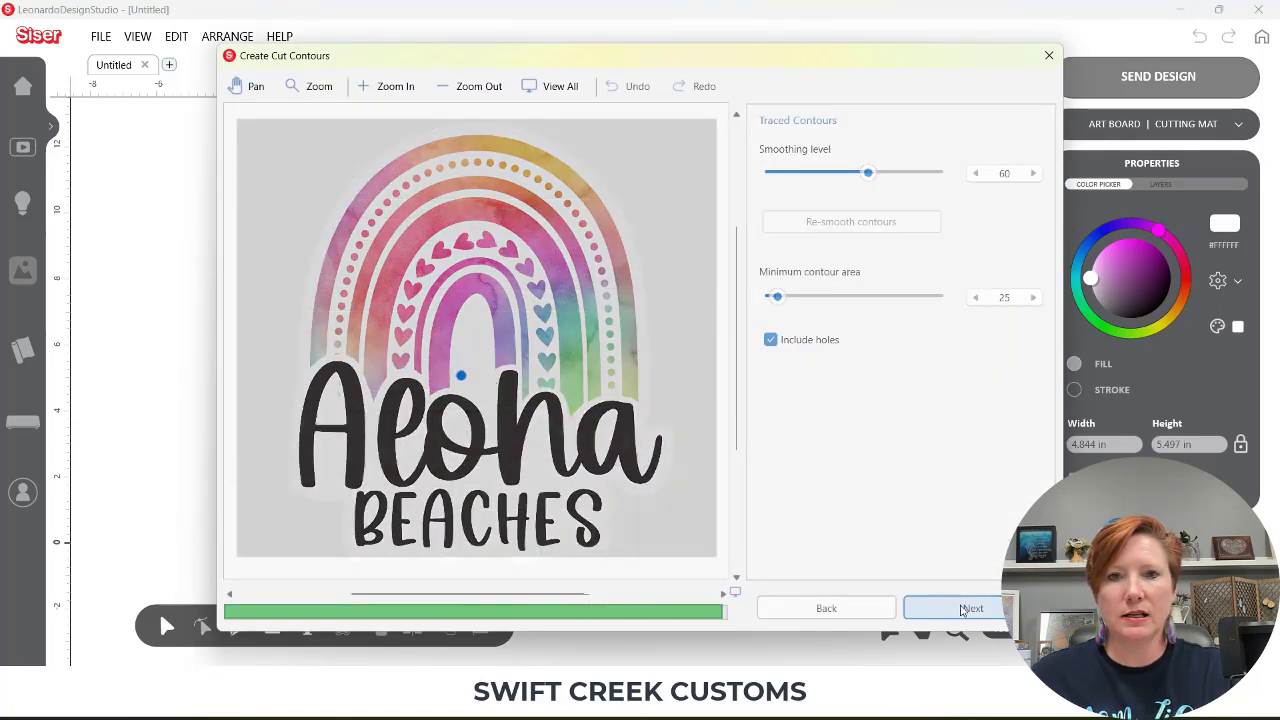
left_click(966, 607)
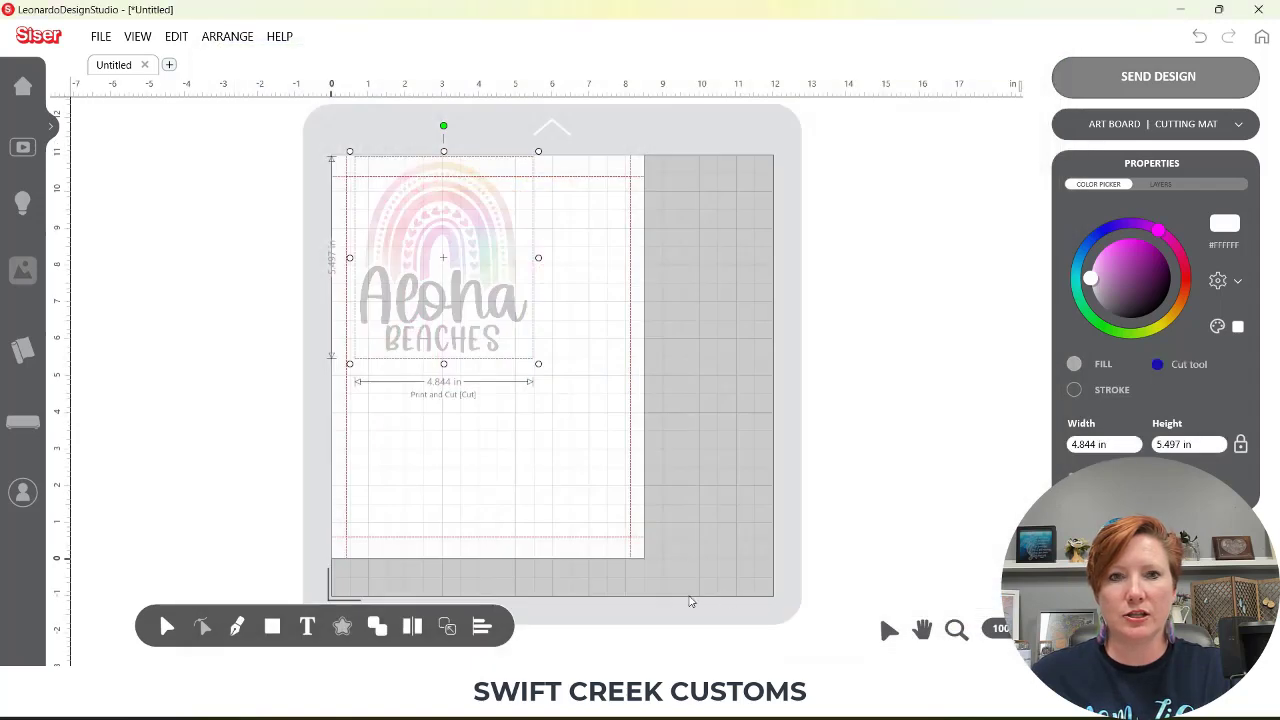
left_click_drag(547, 381, 472, 324)
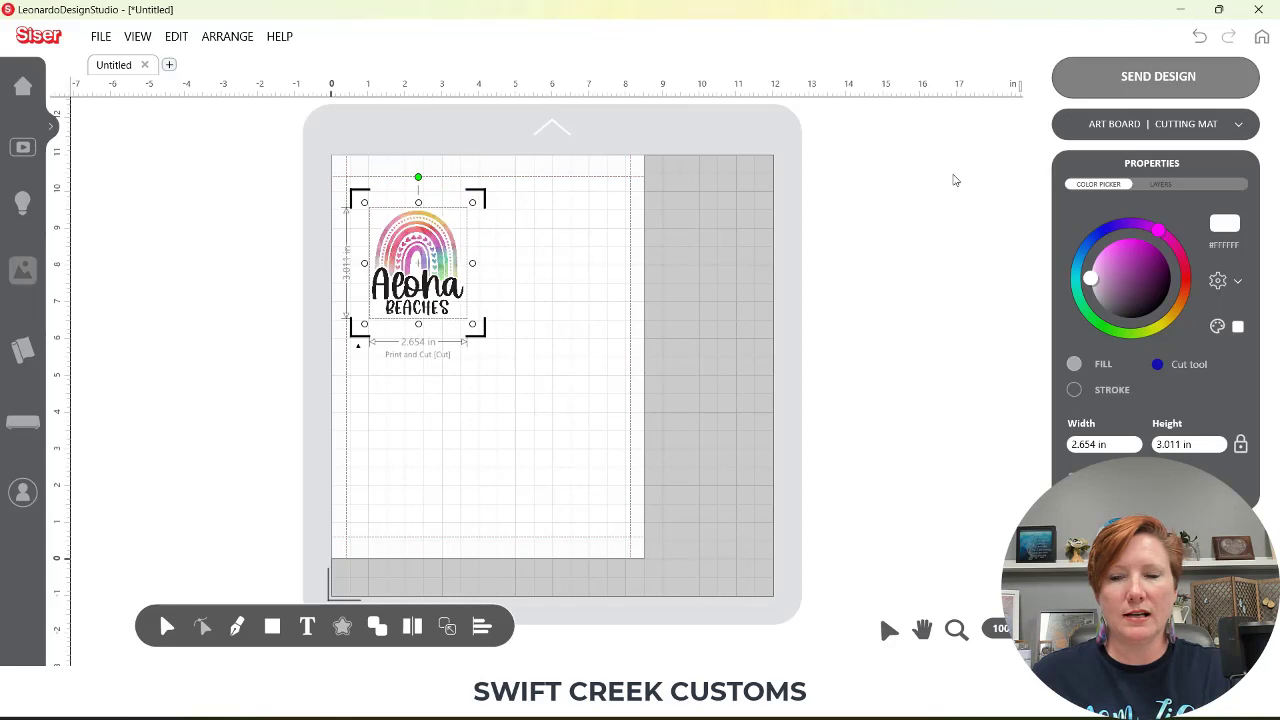
- Enable page marks for the print and cut job and move the Aloha Beaches design closer to the upper-left registration mark
left_click(1165, 127)
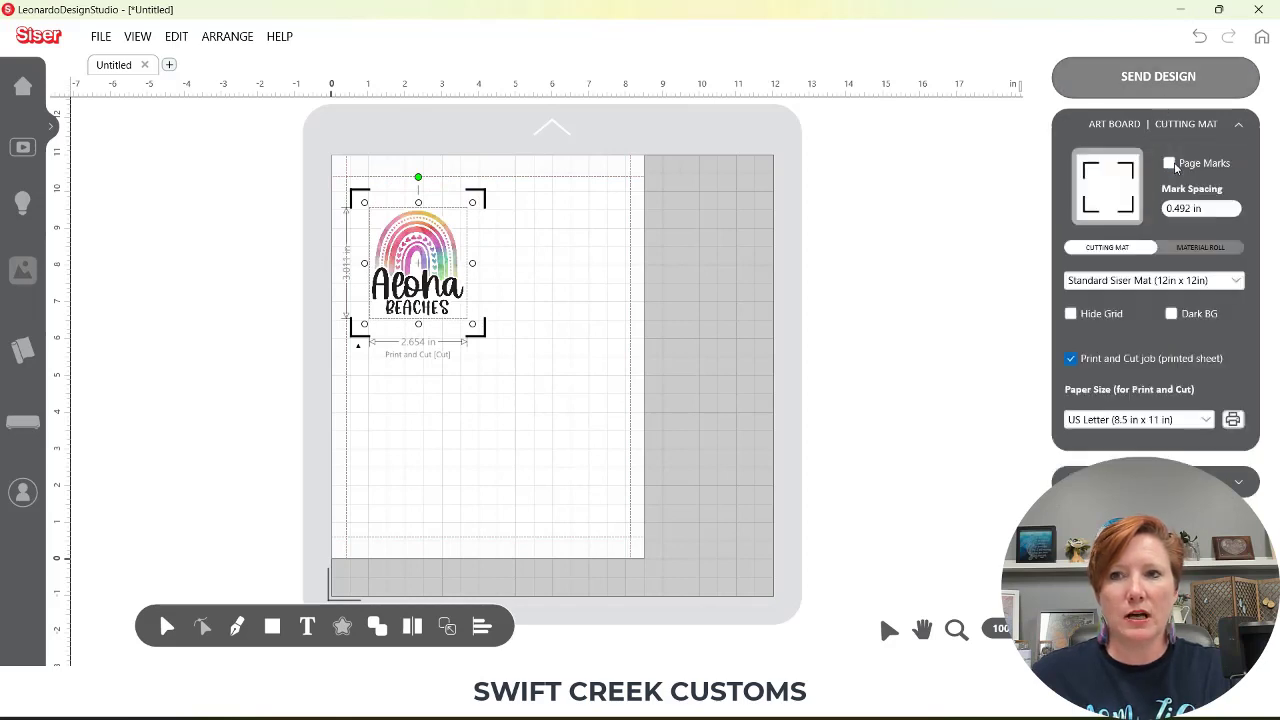
left_click(1170, 164)
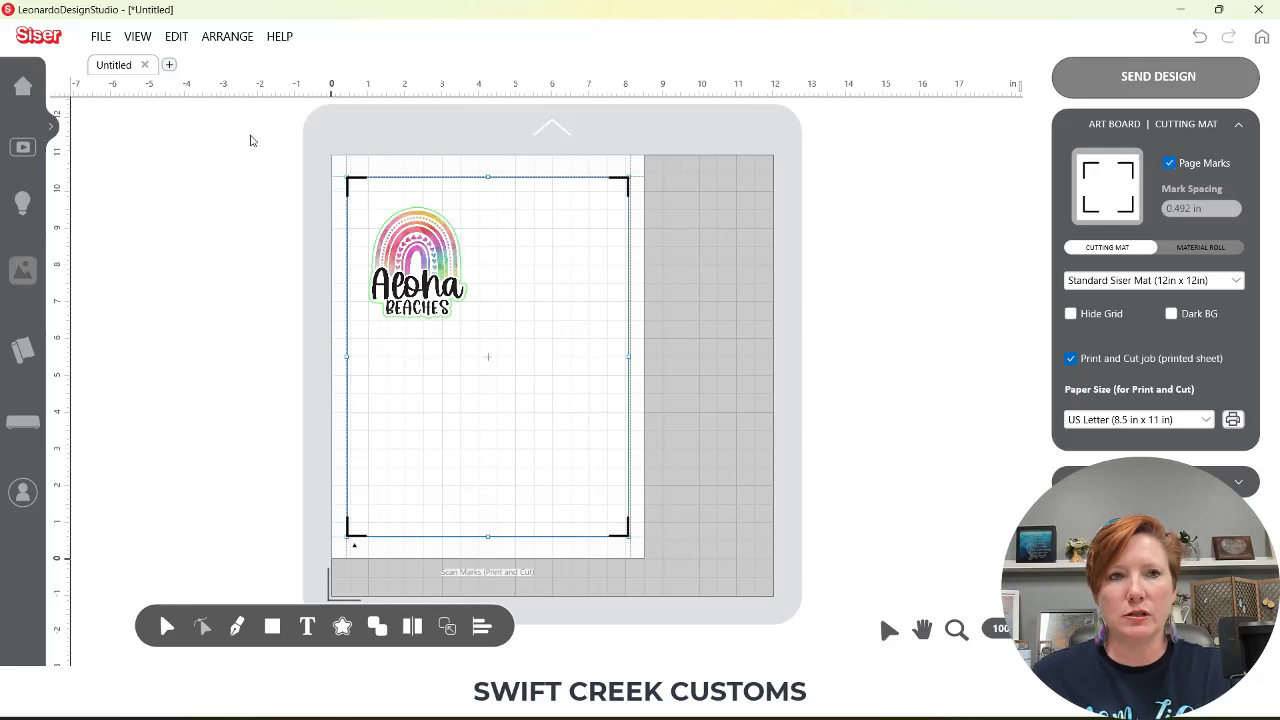
left_click_drag(413, 267, 404, 255)
- Open the "Be a Pineapple" sticker as a 300 DPI Print and Cut image with default mask, smoothing and cut contour settings
left_click(101, 36)
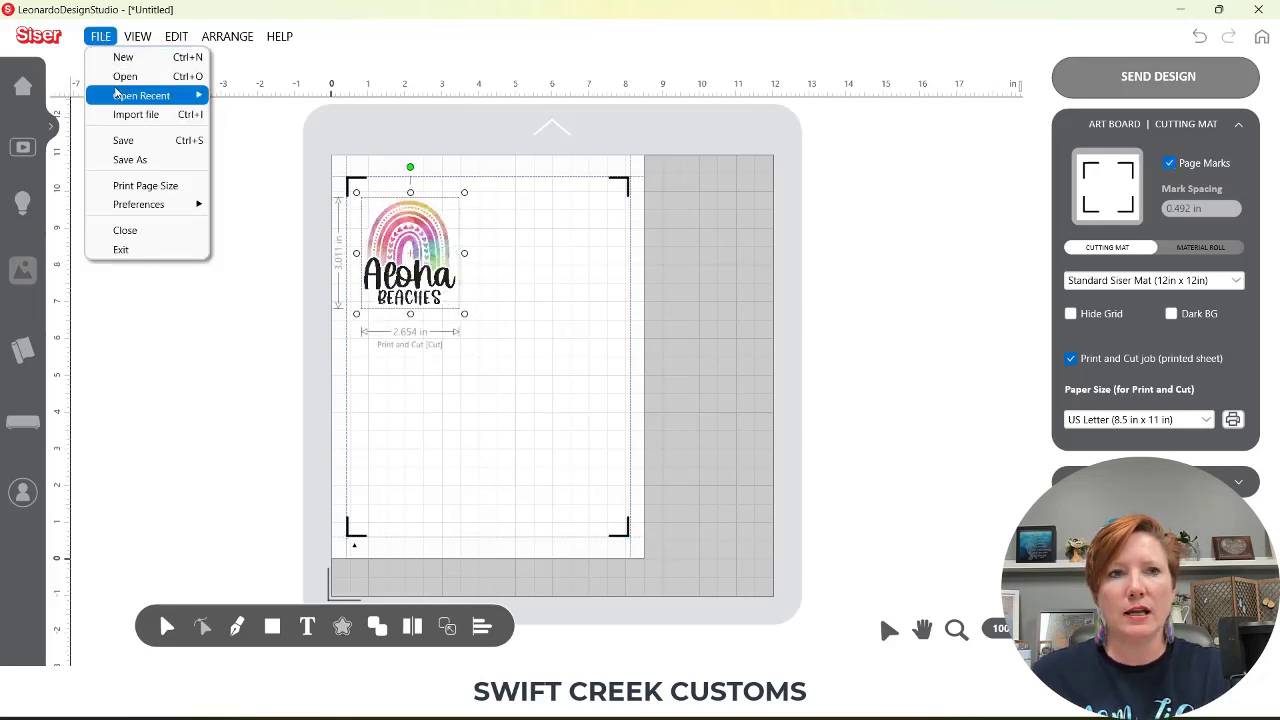
left_click(112, 74)
double_click(336, 160)
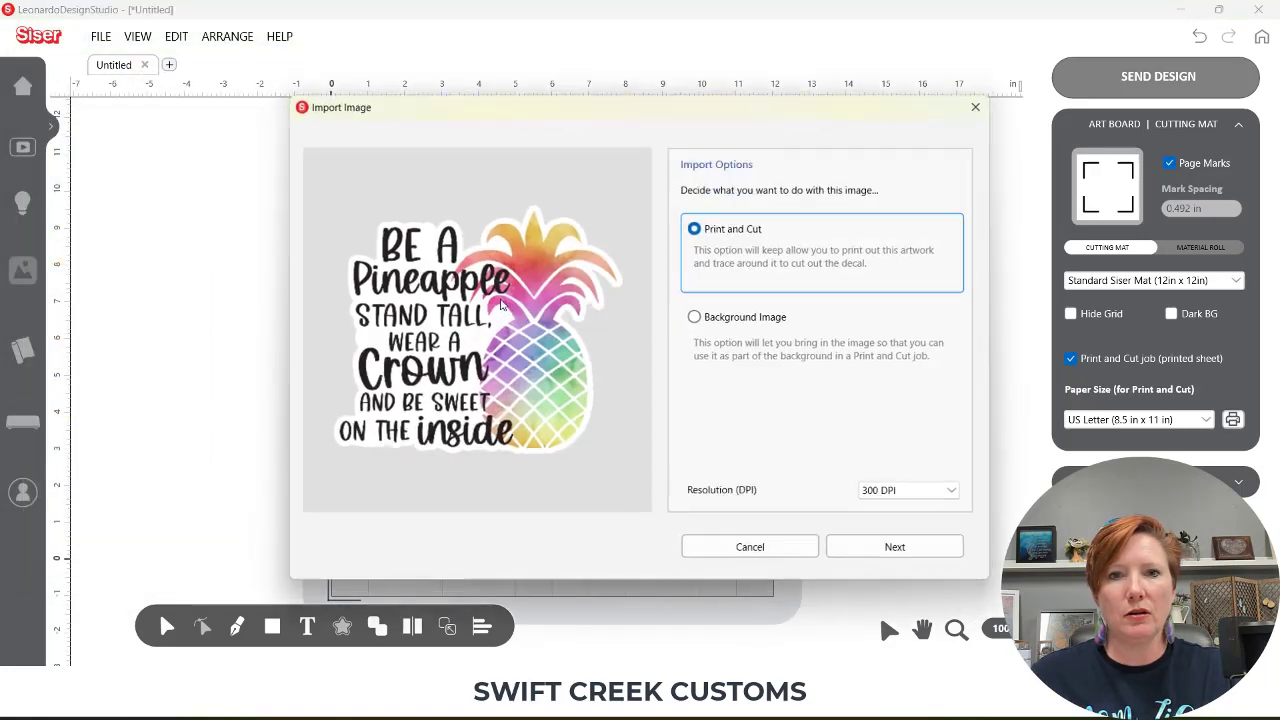
left_click(900, 552)
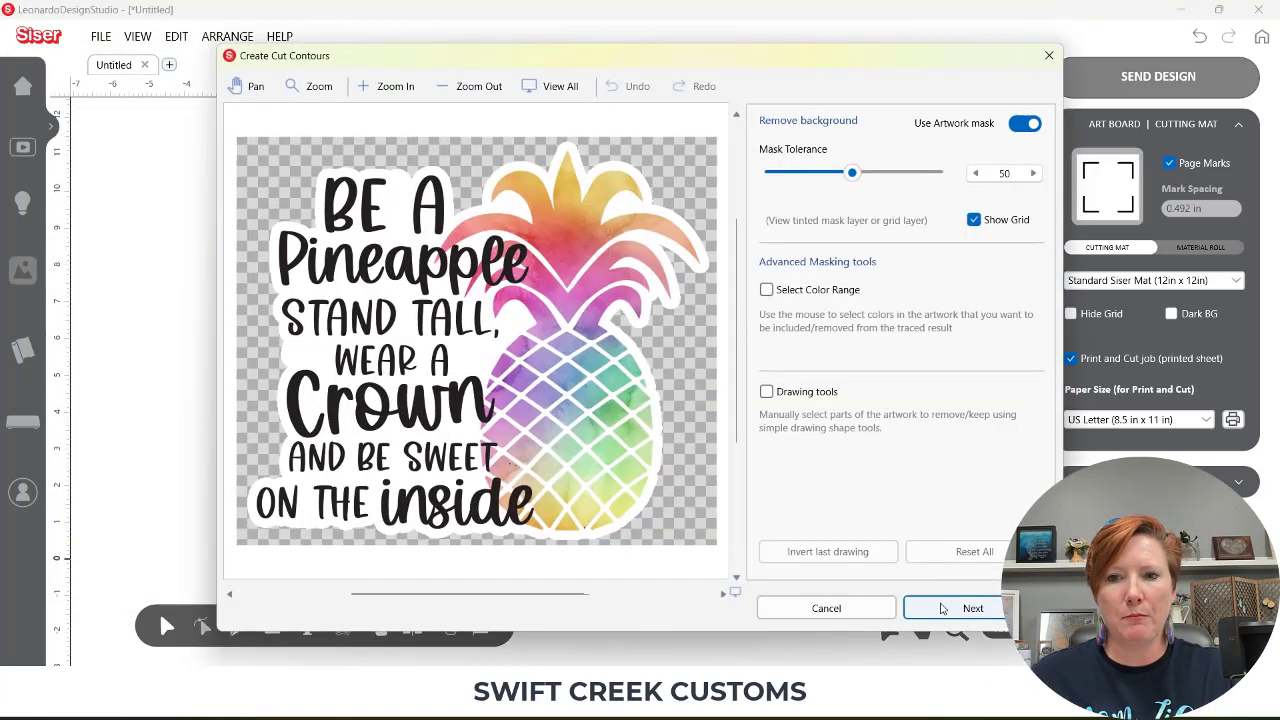
left_click(955, 608)
left_click(955, 608)
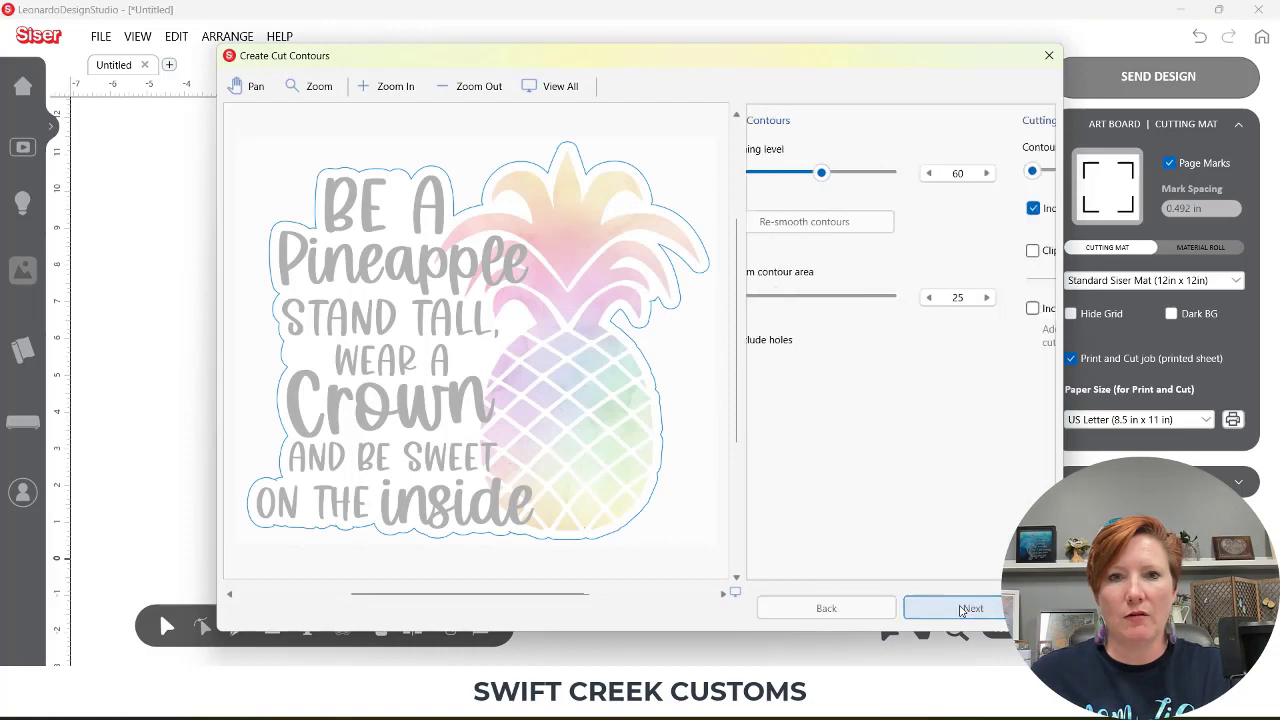
left_click(958, 608)
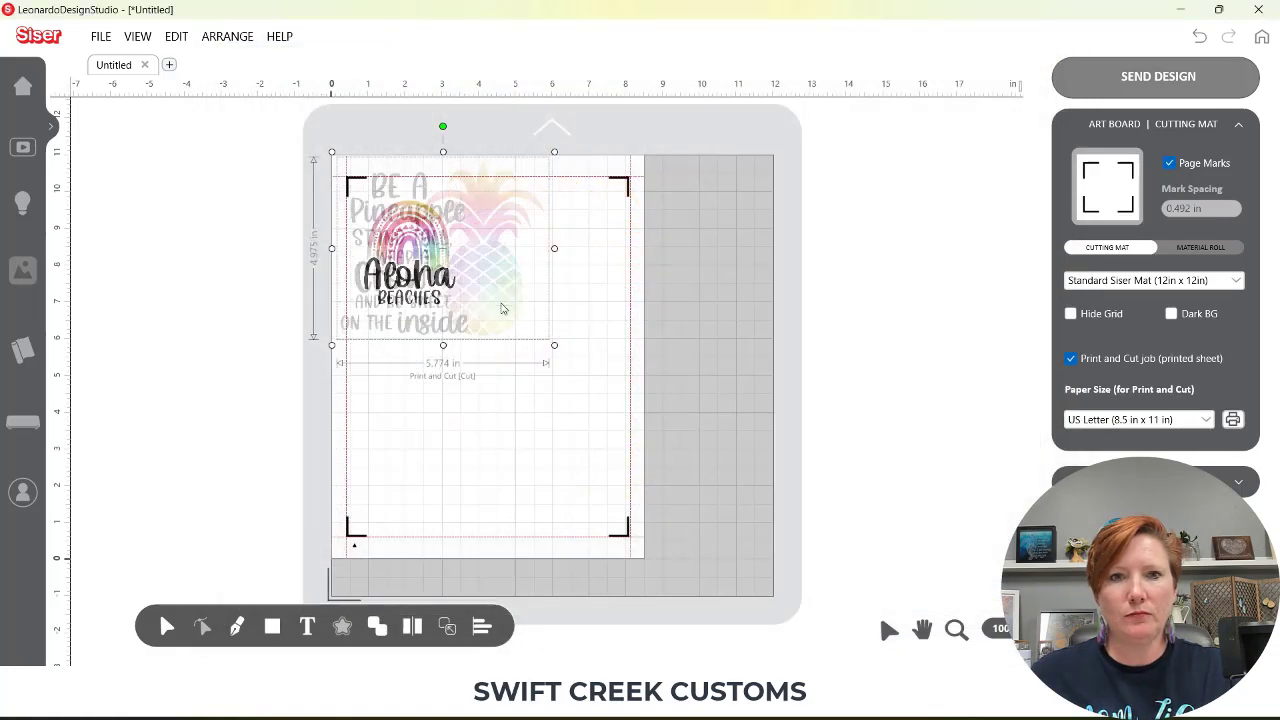
- Scale down the "Be a Pineapple" design and place it to the right of the Aloha Beaches design, inside the page marks
left_click_drag(624, 292, 557, 360)
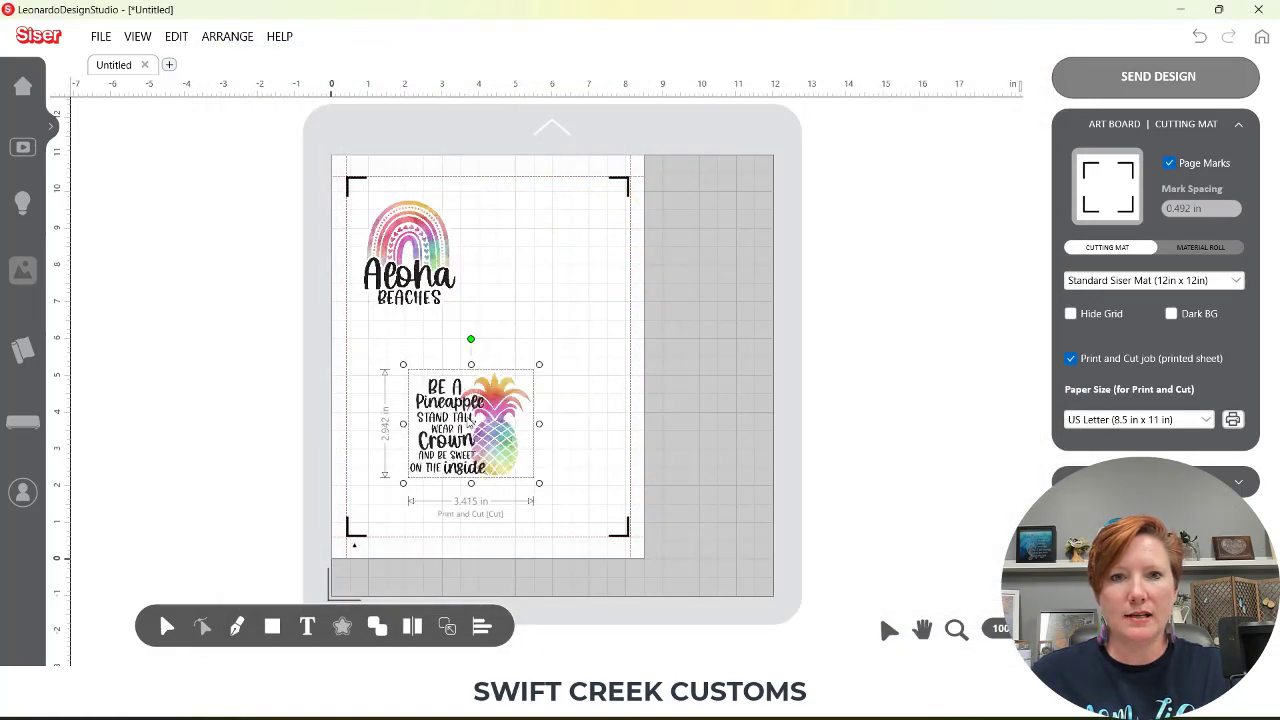
left_click_drag(470, 428, 540, 261)
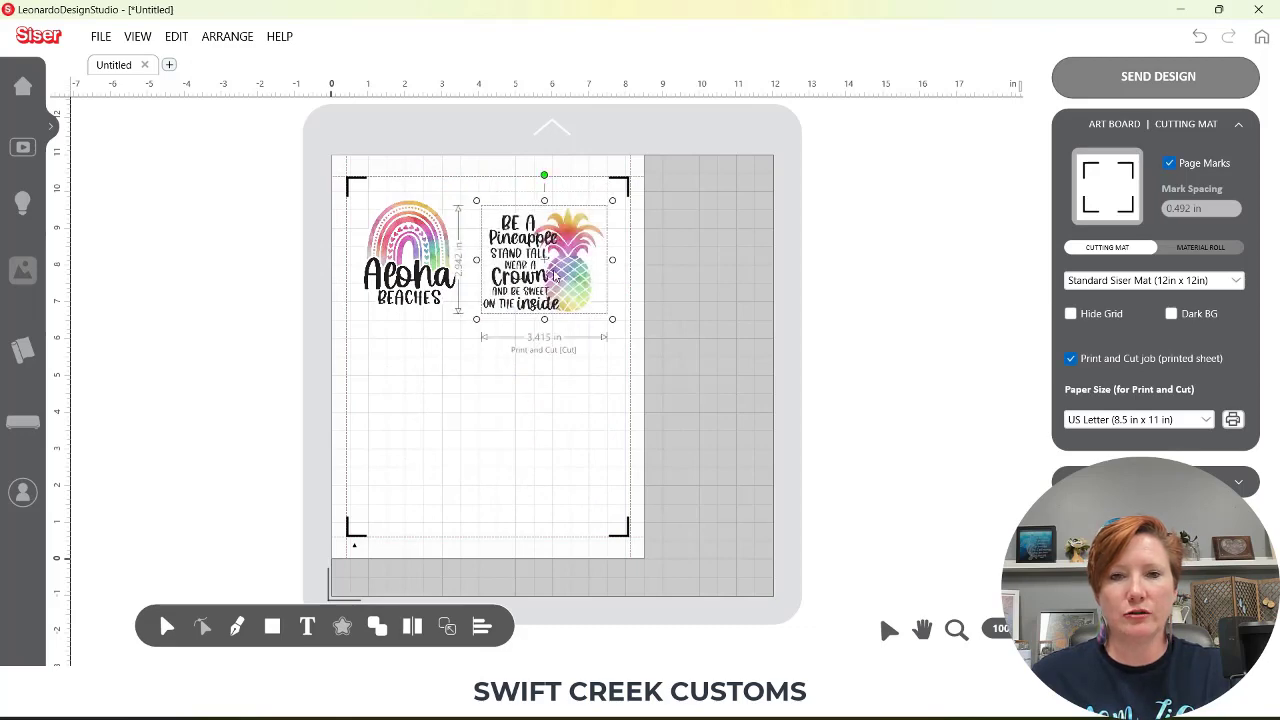
left_click_drag(614, 332, 616, 336)
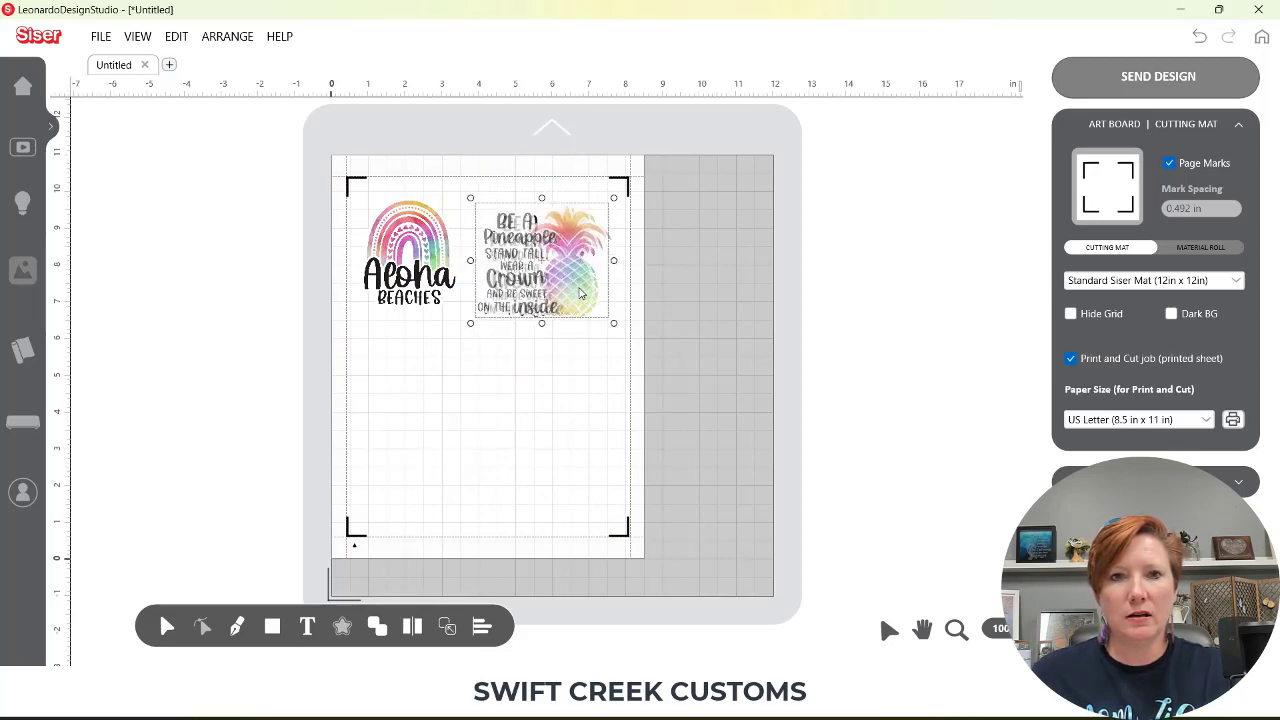
- Open the "Good Vibes Only" pineapple sticker as a 300 DPI Print and Cut image with a traced cut contour and zero contour offset
left_click(101, 36)
left_click(122, 74)
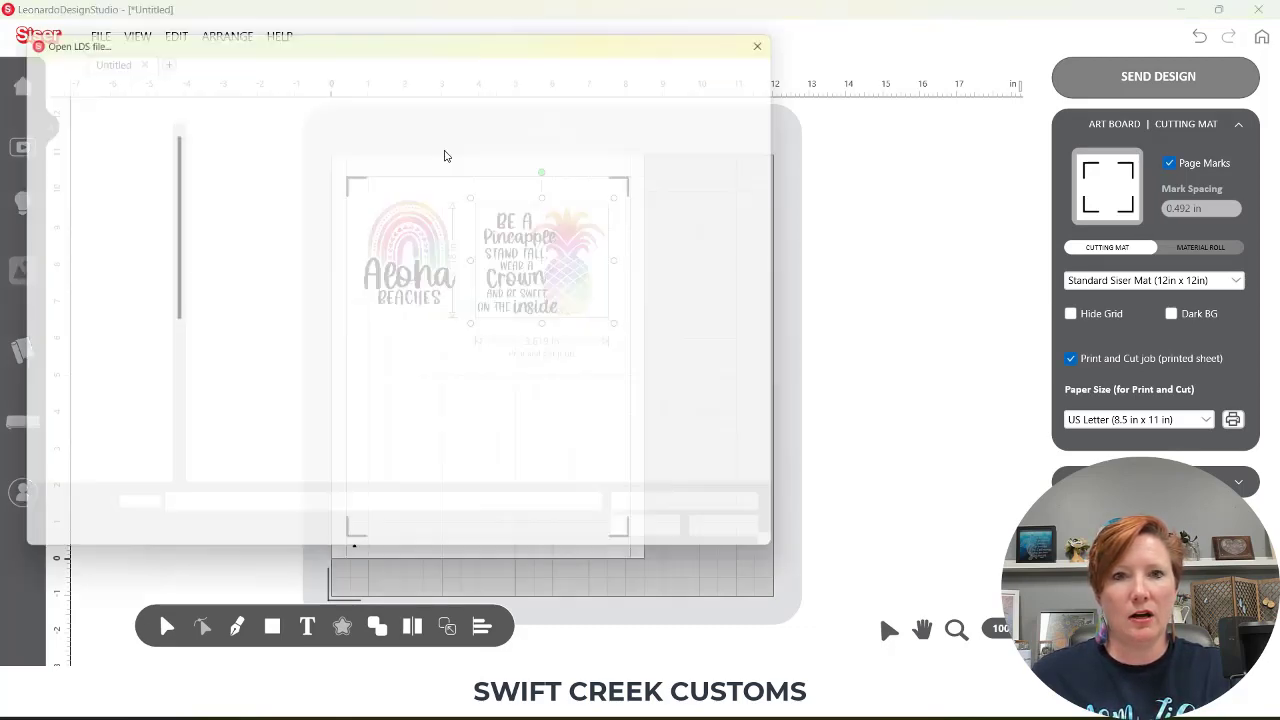
double_click(540, 170)
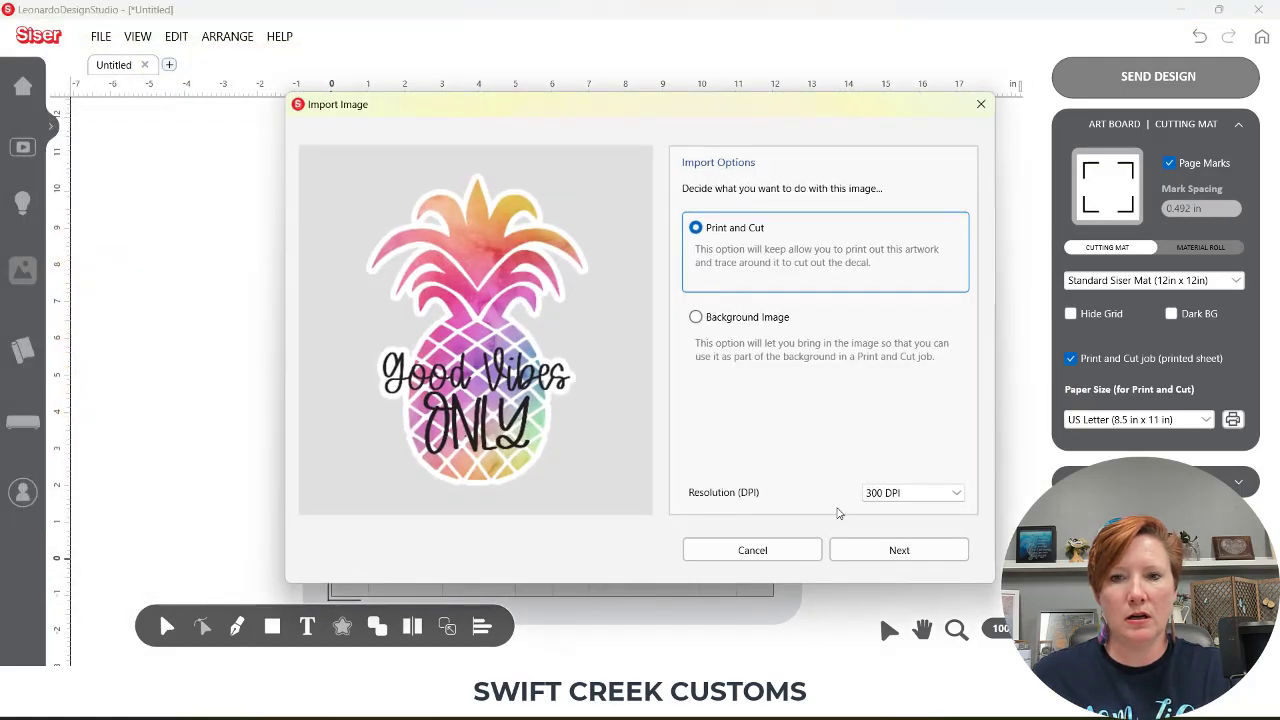
left_click(879, 552)
left_click(935, 609)
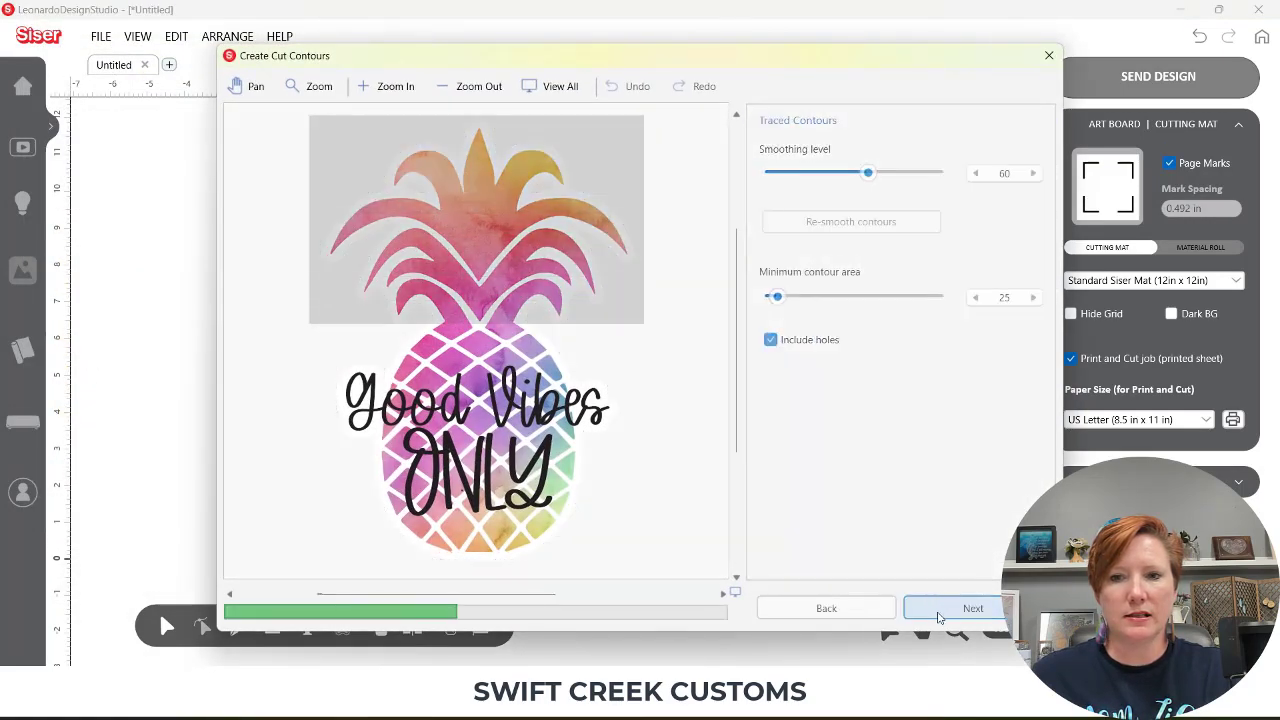
left_click(953, 609)
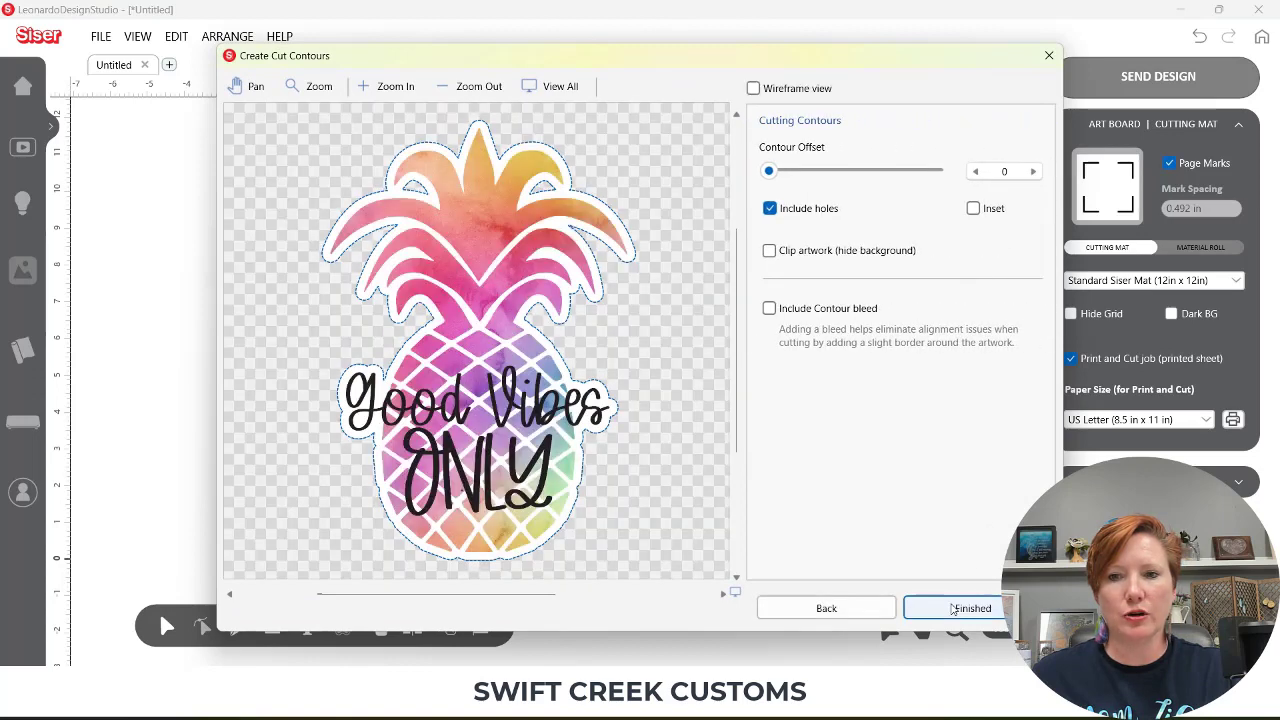
left_click(953, 609)
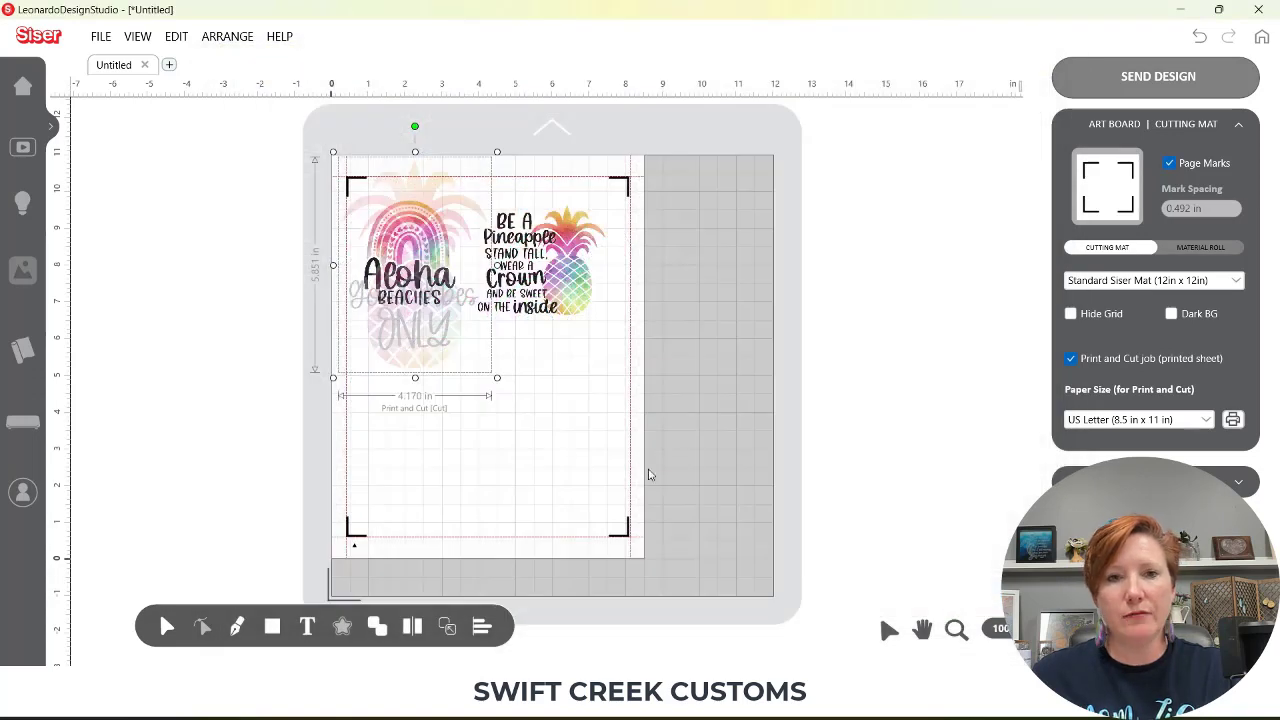
- Place the "Good Vibes Only" design below the Aloha Beaches design and scale it down to about 2.9 in wide
left_click_drag(414, 368, 425, 517)
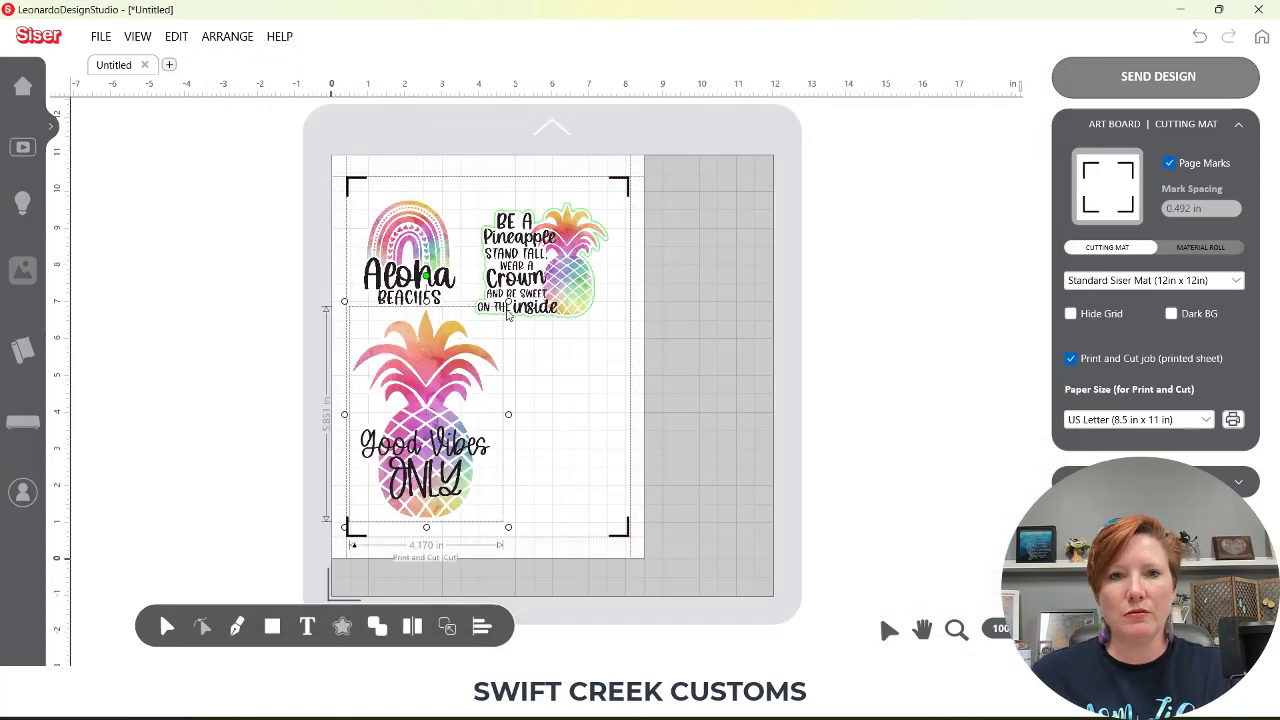
left_click_drag(508, 314, 430, 407)
- Open the "Hello Summer" sticker as a 300 DPI Print and Cut image with traced contours at smoothing level 60 and minimum contour area 25
left_click(101, 36)
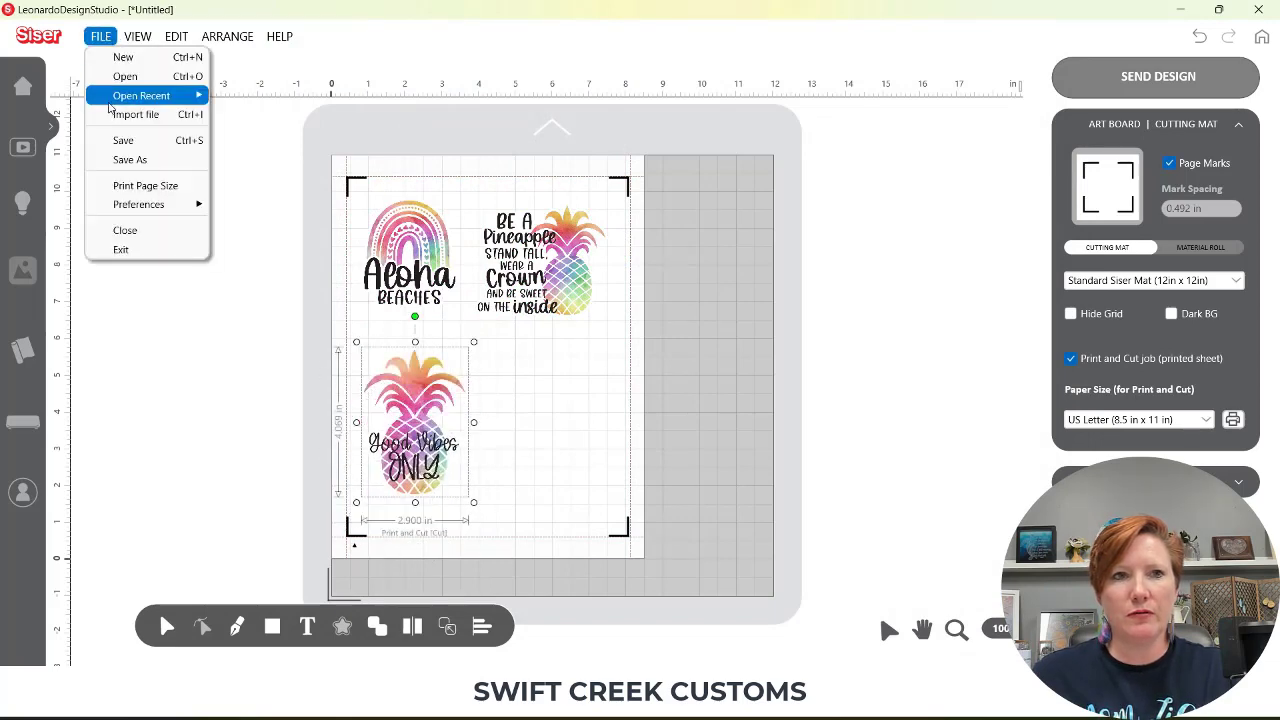
left_click(125, 76)
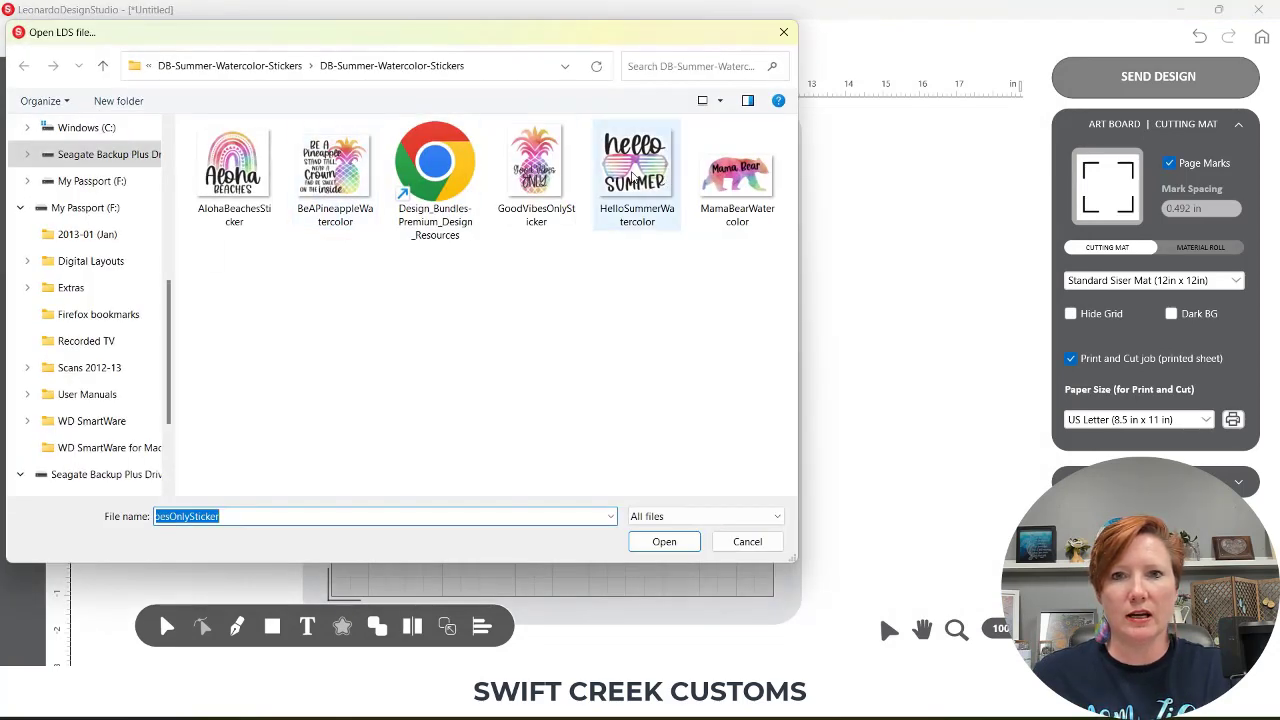
double_click(634, 172)
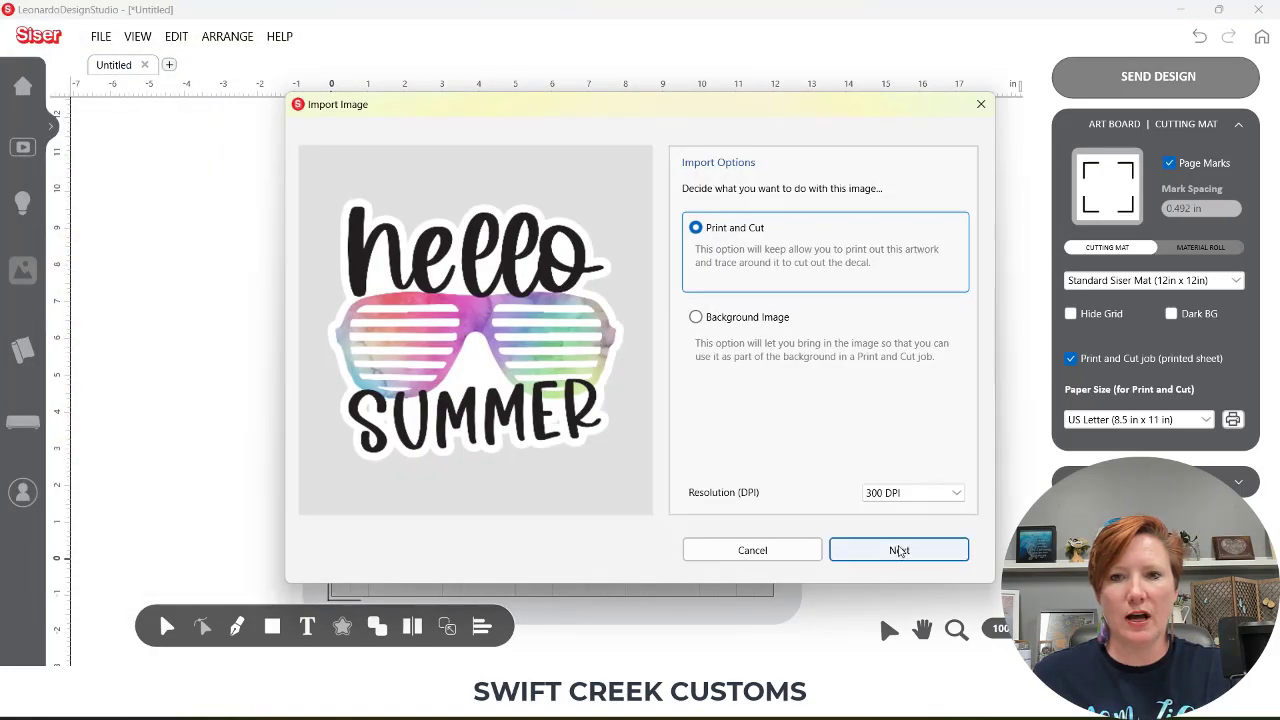
left_click(899, 550)
left_click(955, 609)
left_click(955, 609)
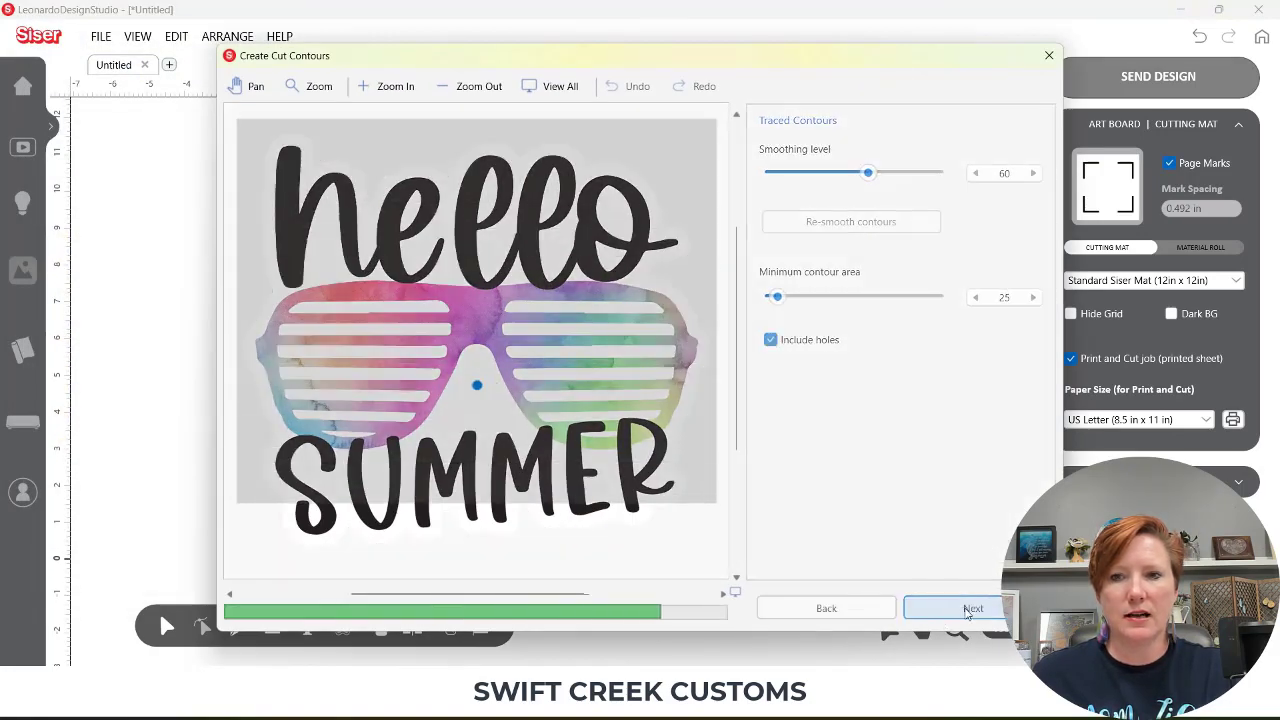
left_click(955, 609)
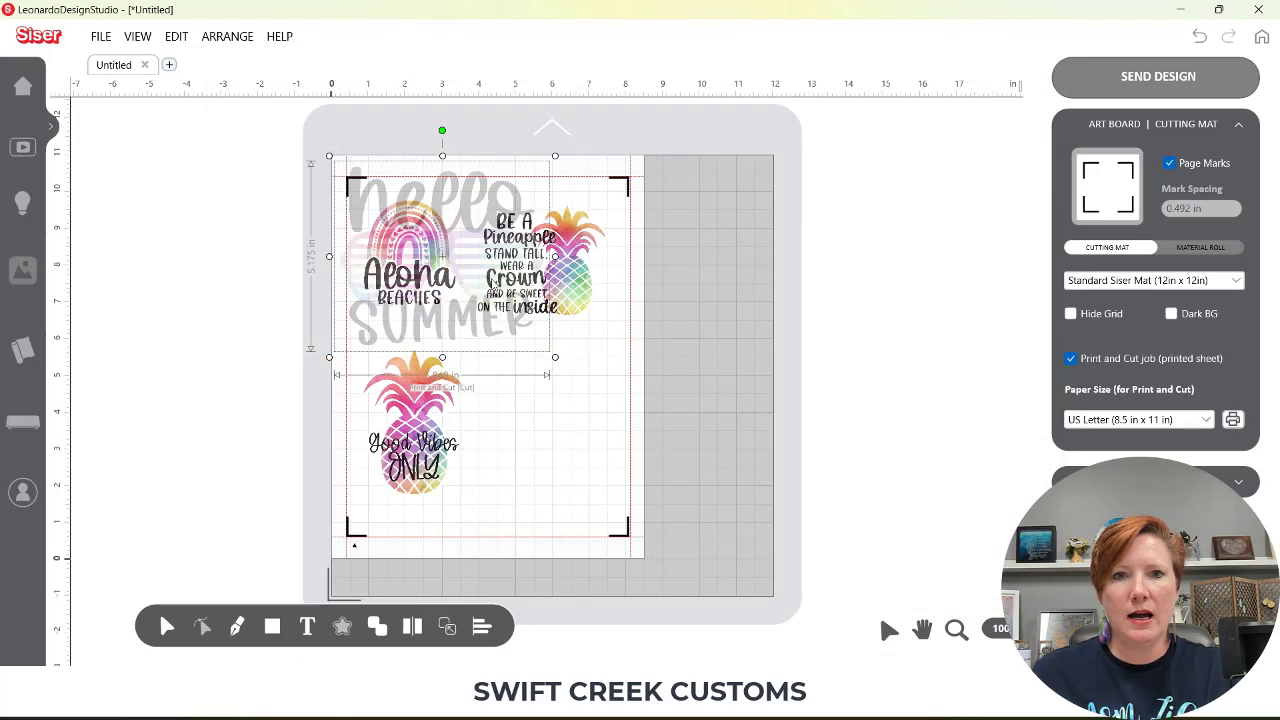
- Scale the "Hello Summer" design down to about 3.8 in wide and place it right of "Good Vibes Only", inside the page marks
left_click_drag(457, 317, 597, 483)
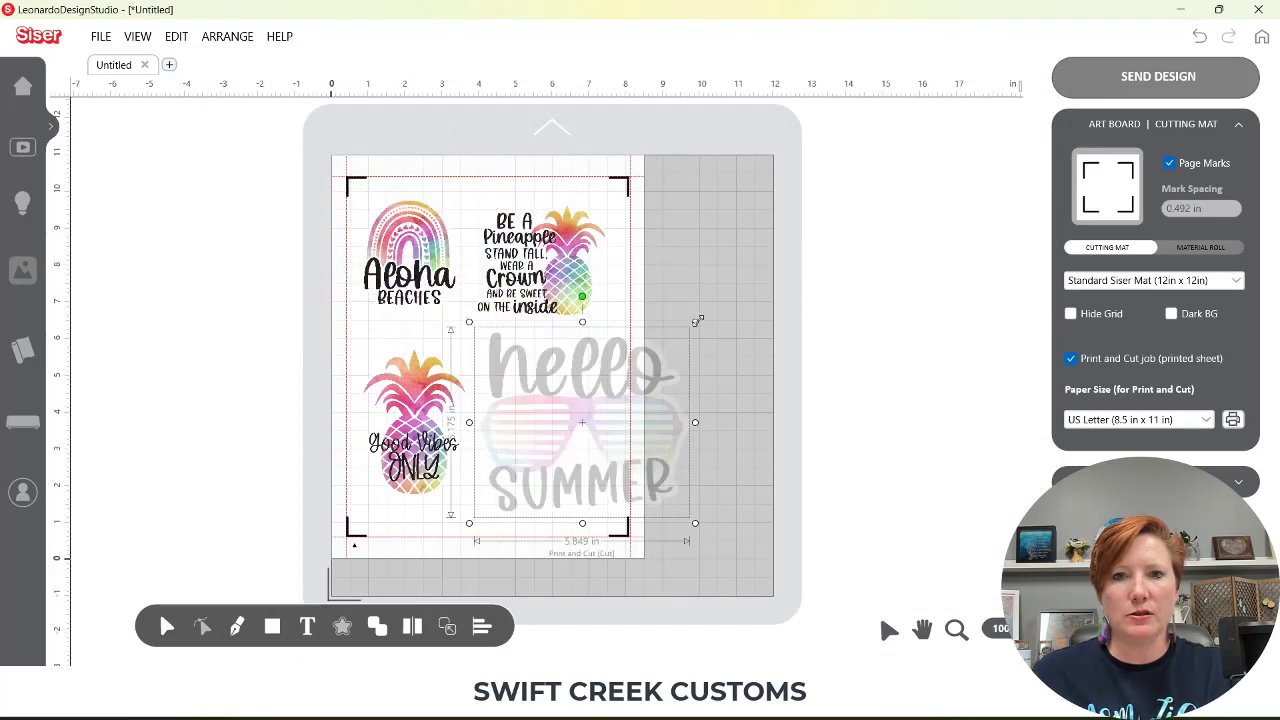
left_click_drag(698, 320, 626, 389)
left_click_drag(560, 440, 557, 403)
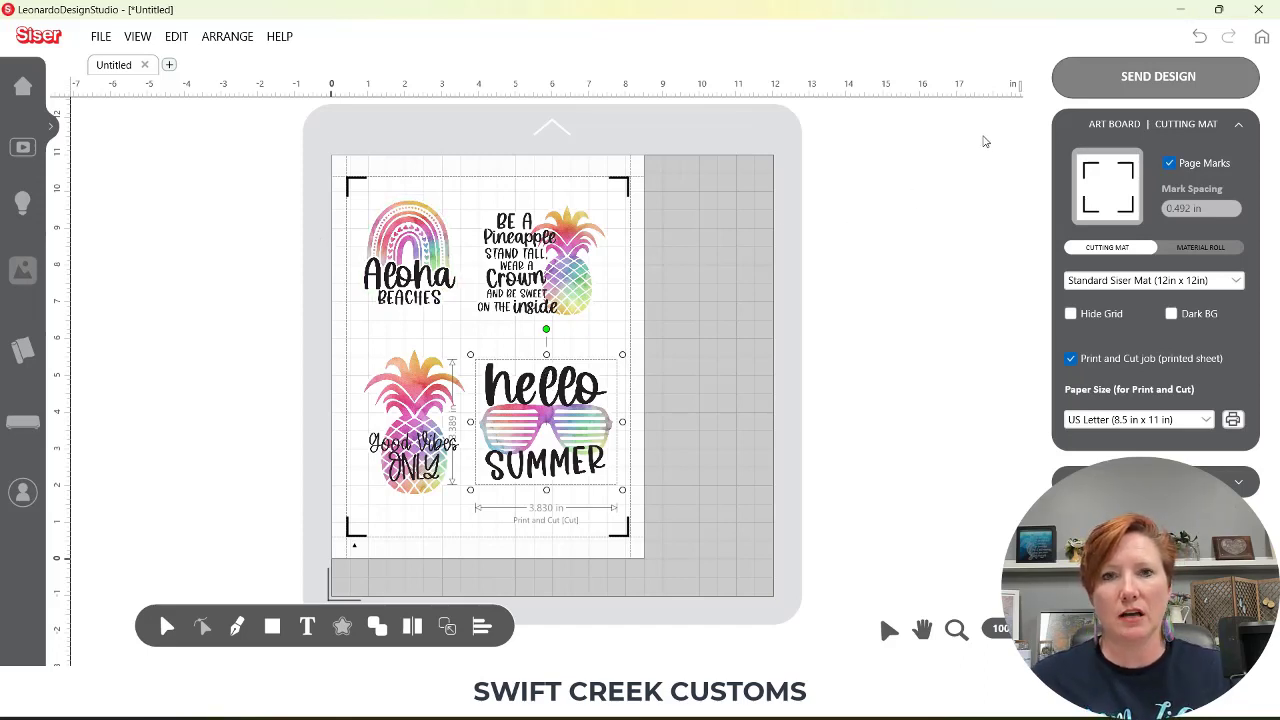
- Send all artwork that fits on the page, inspect its print artwork and cutting contours, and return to the design view
left_click(1098, 80)
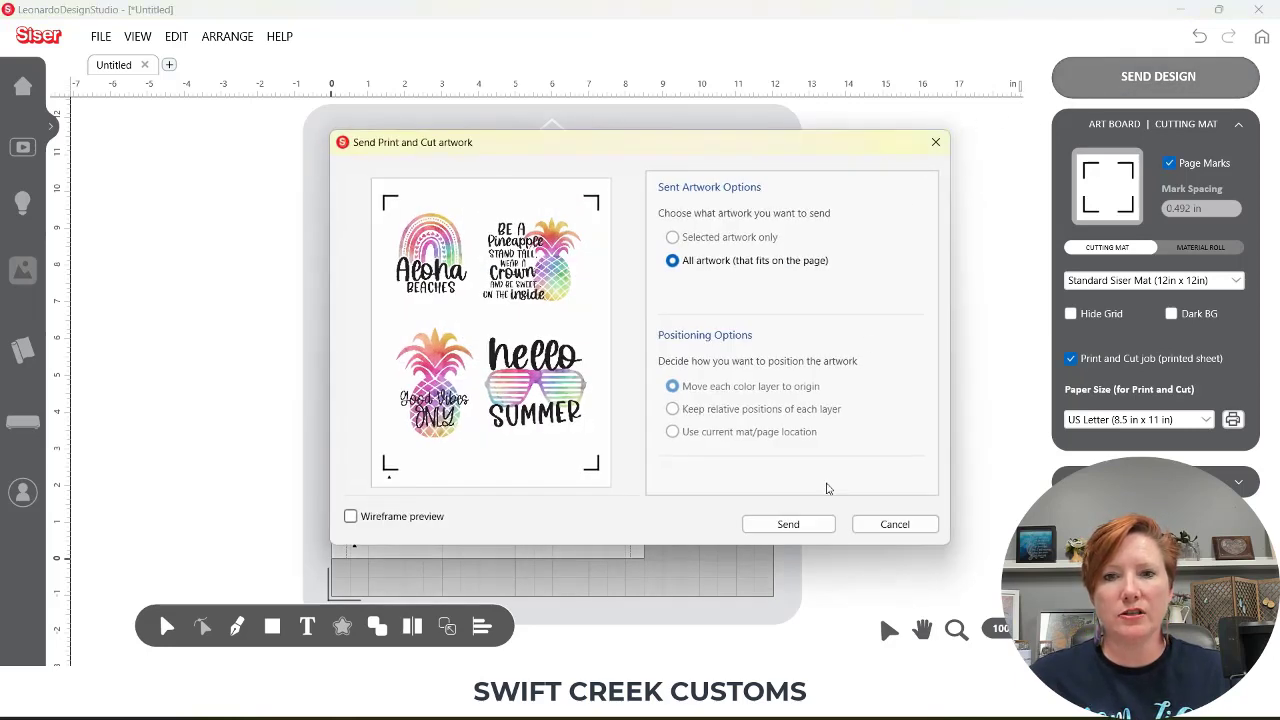
left_click(812, 522)
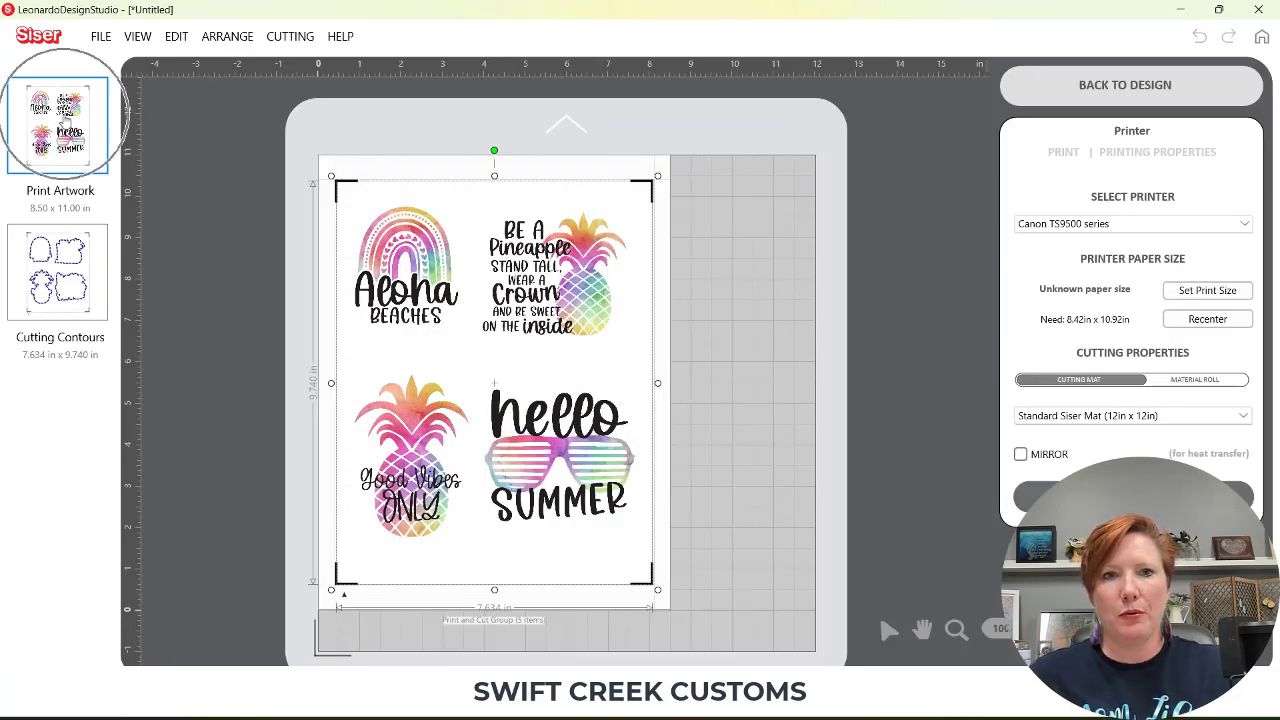
left_click(74, 283)
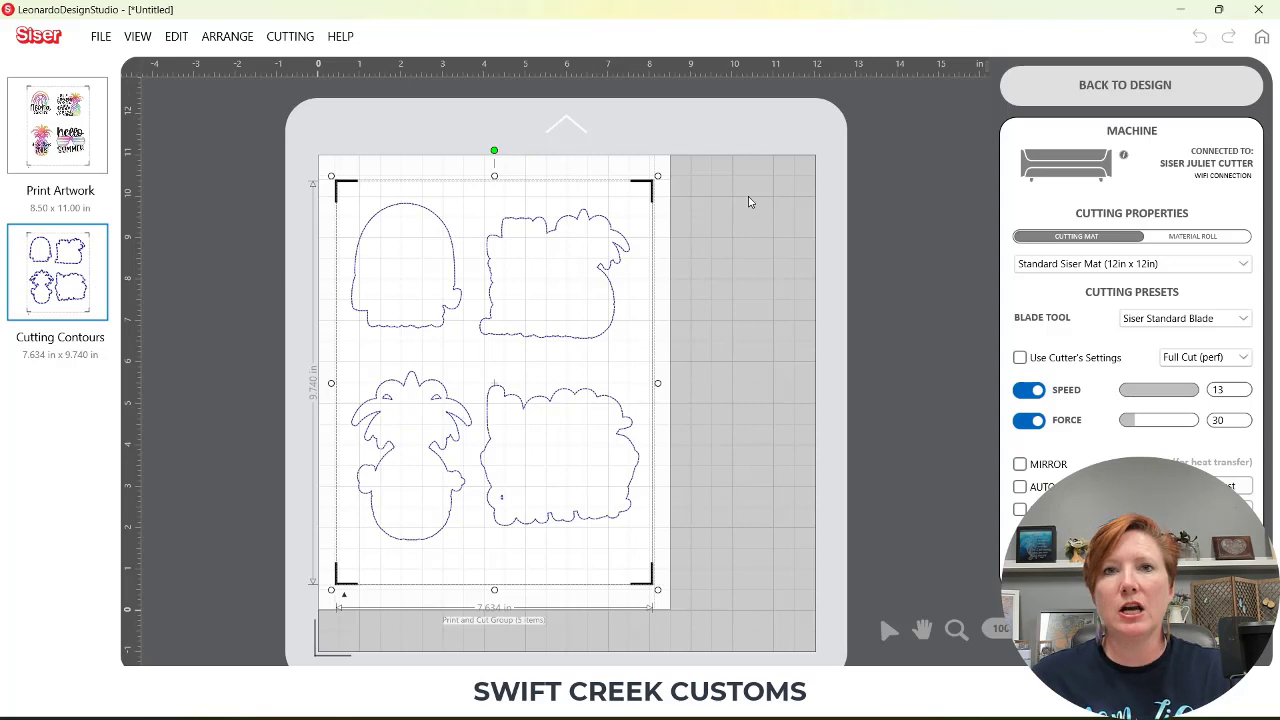
left_click(1061, 92)
left_click(330, 228)
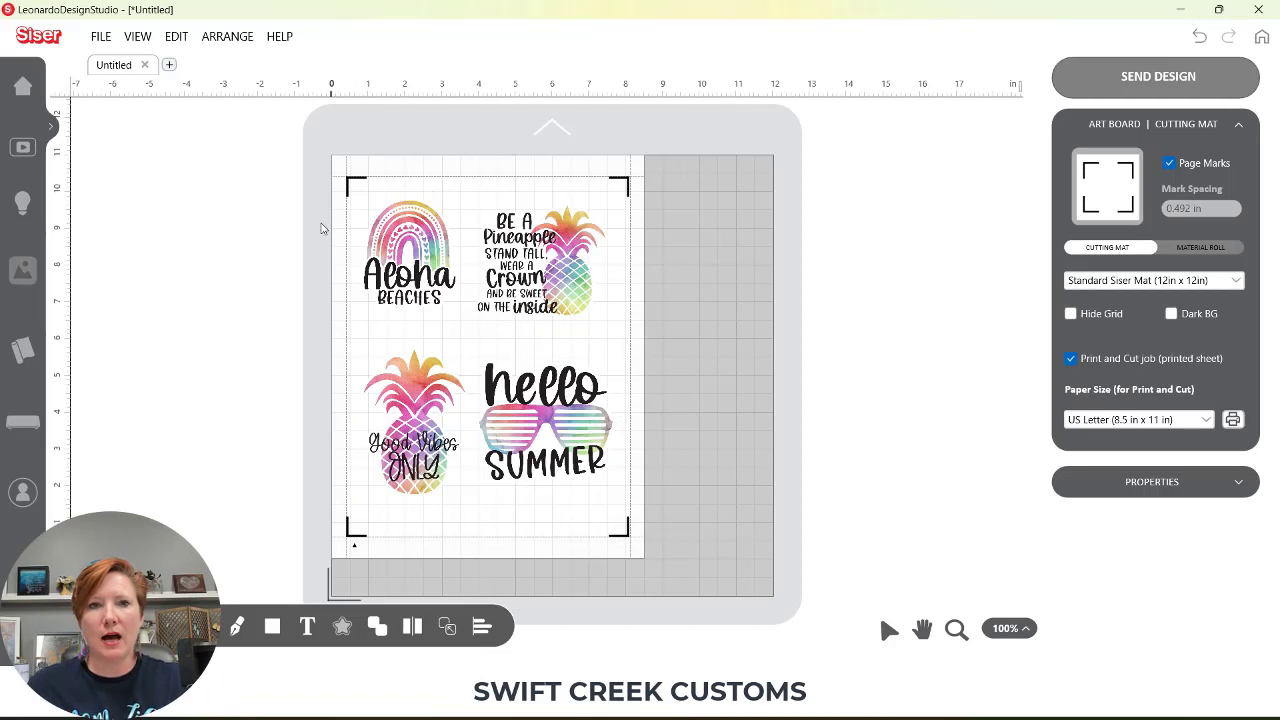
- Select all four sticker designs, review the available line types and apply Cut tool
key("ctrl+a")
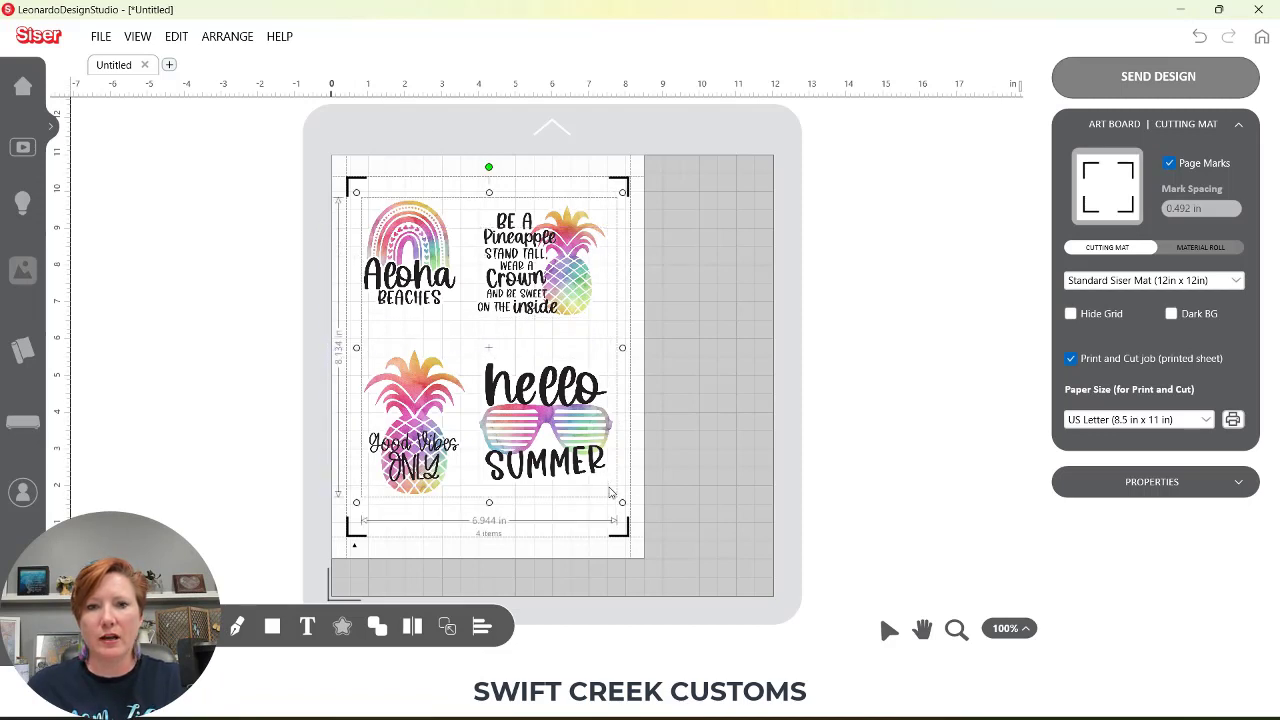
left_click(1153, 485)
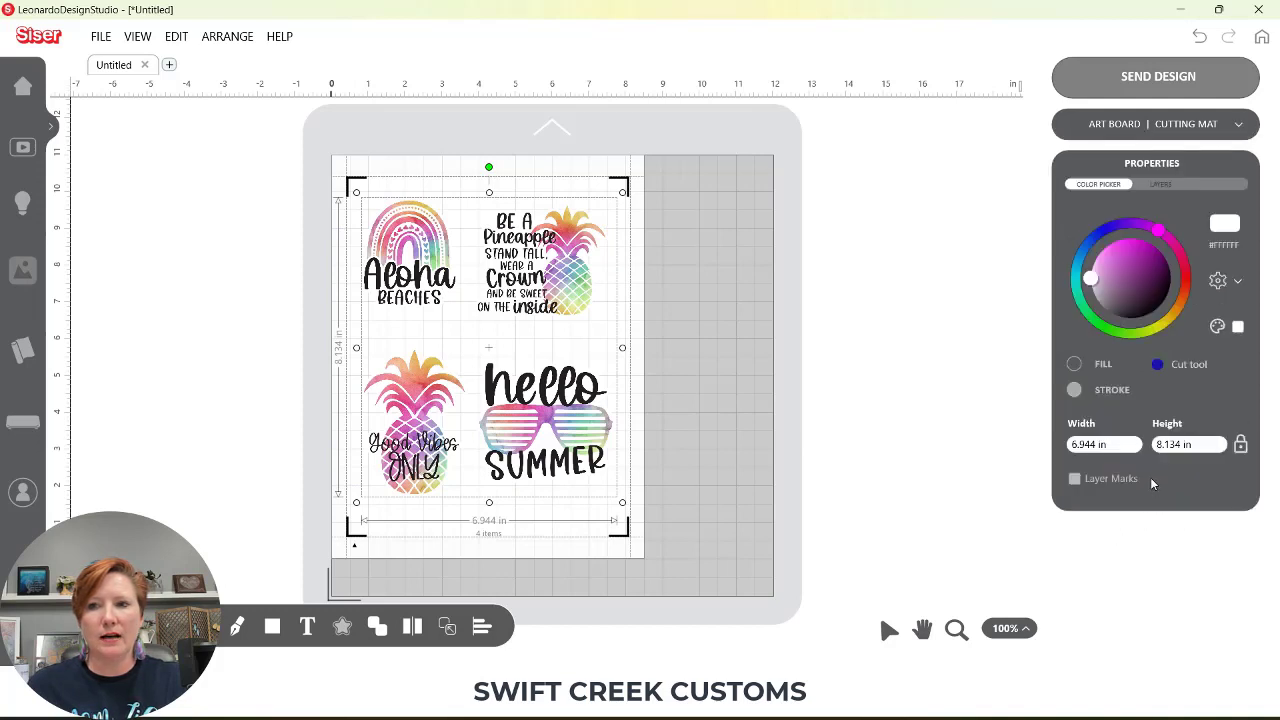
left_click(1183, 366)
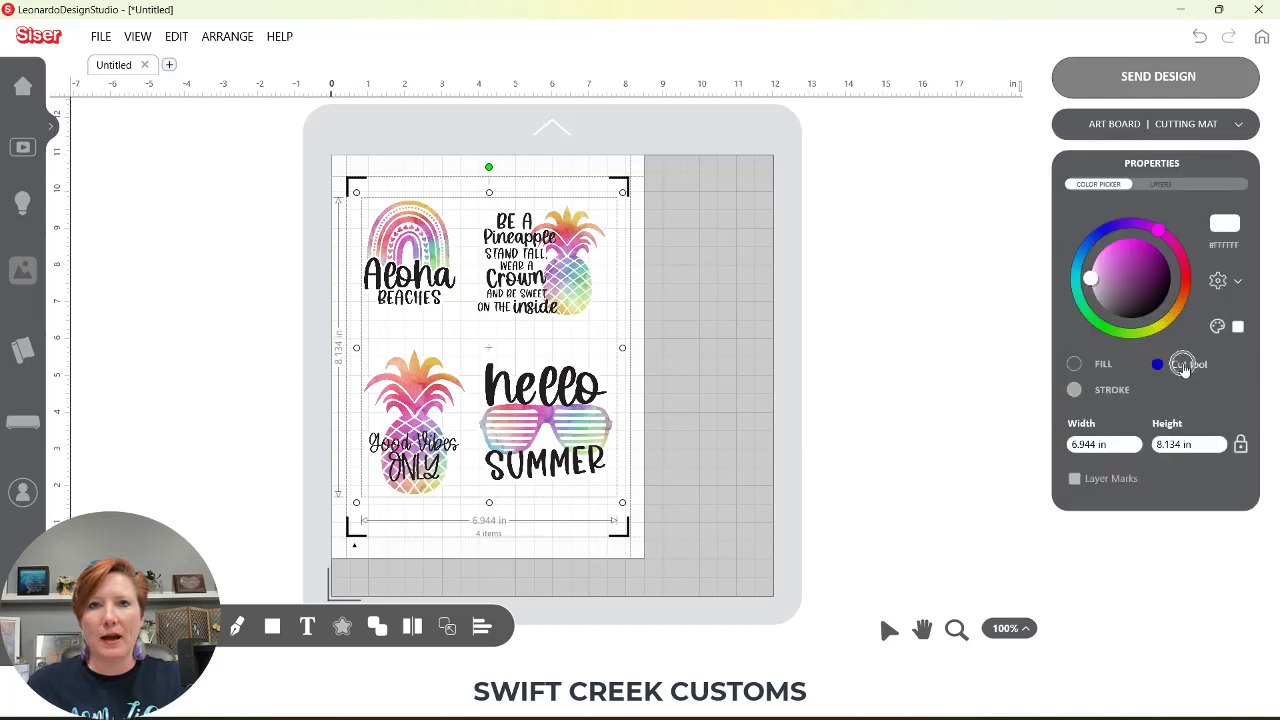
left_click(1188, 368)
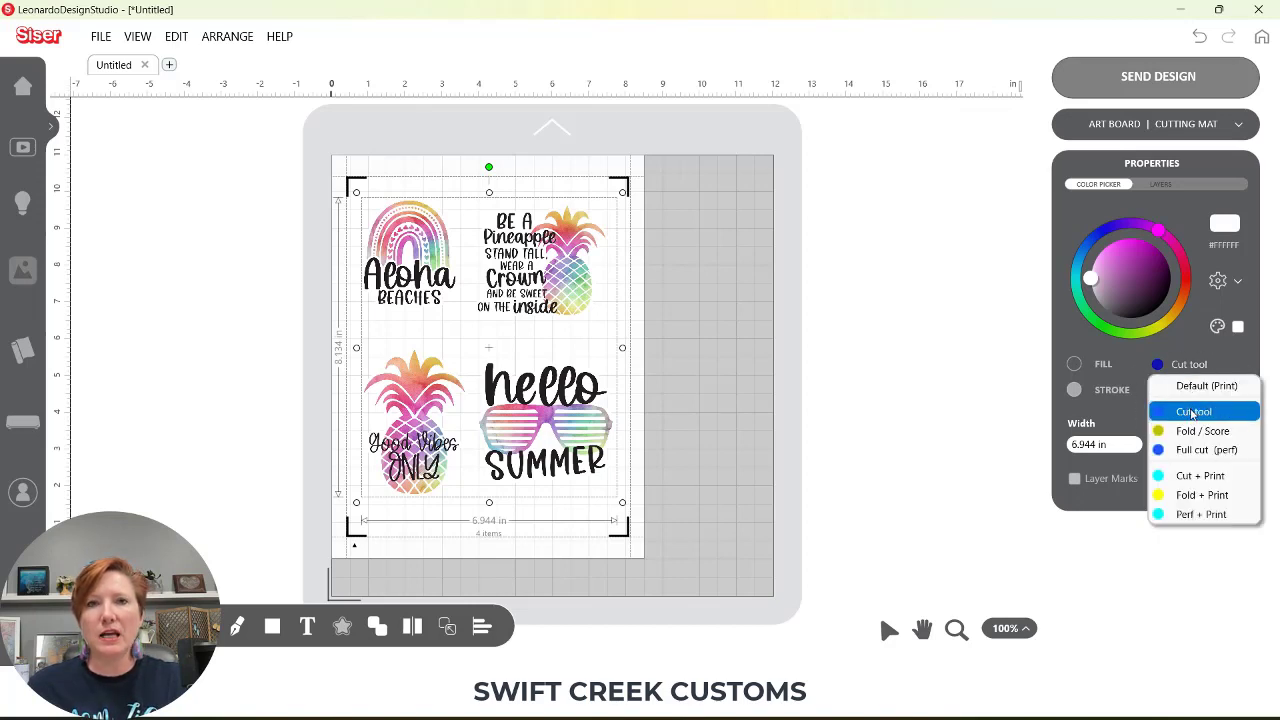
left_click(1192, 412)
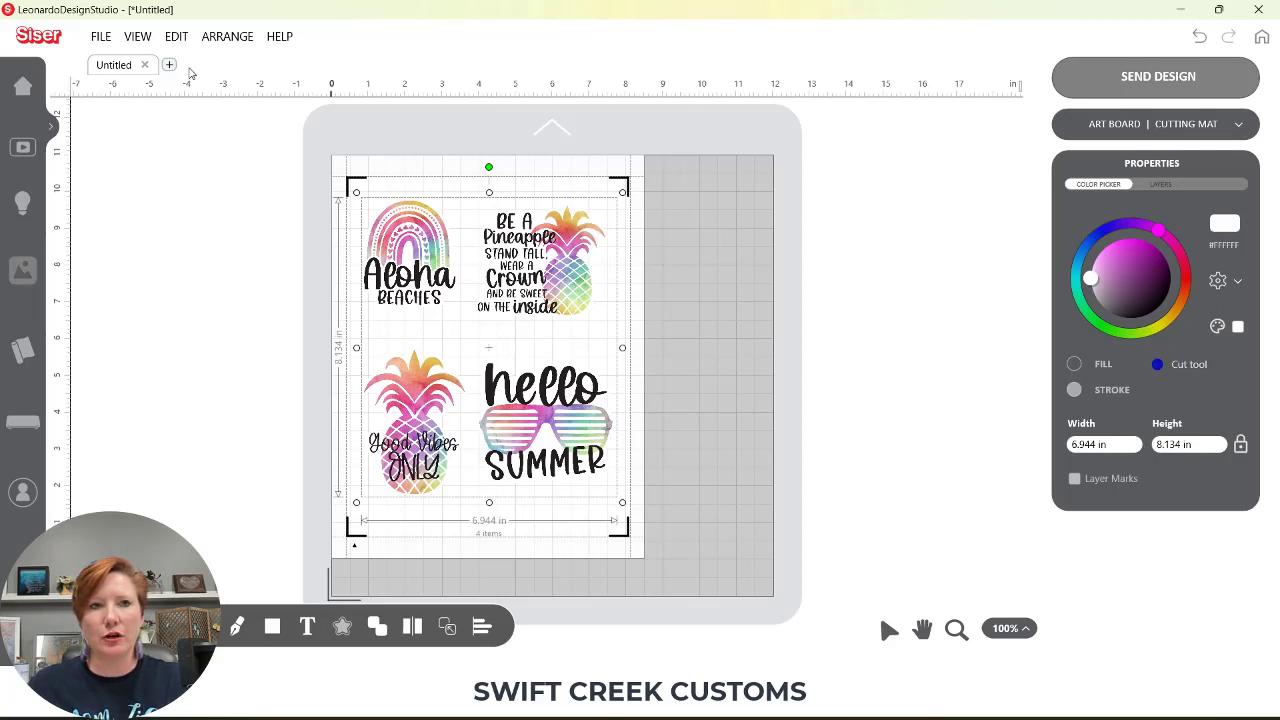
- Try releasing the cut contours and moving the Aloha Beaches contour off its artwork, and undo both changes
left_click(176, 38)
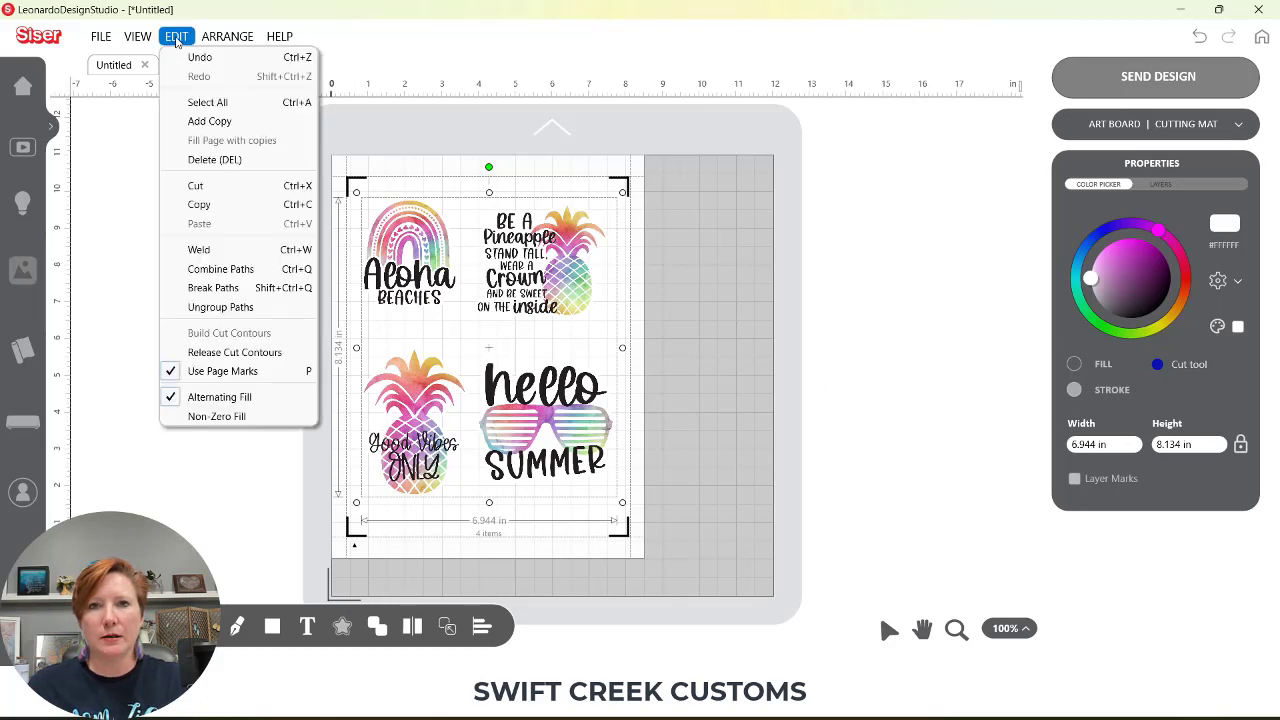
left_click(237, 358)
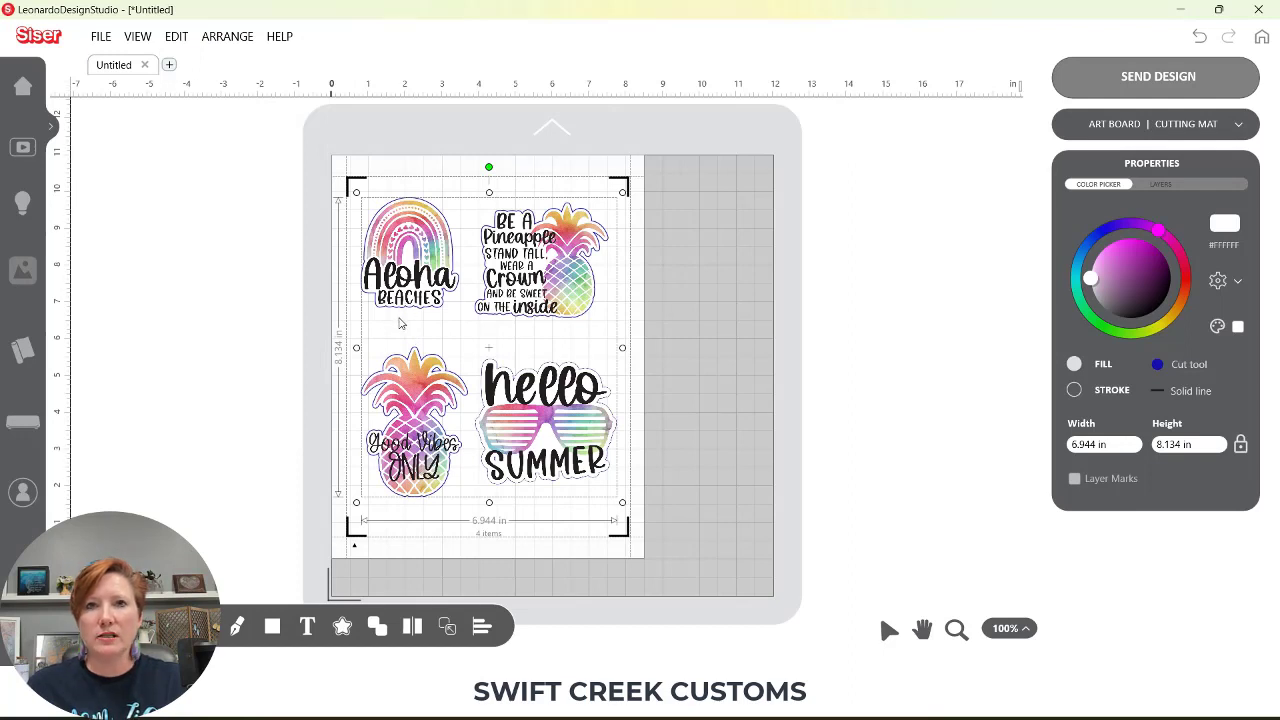
left_click(236, 320)
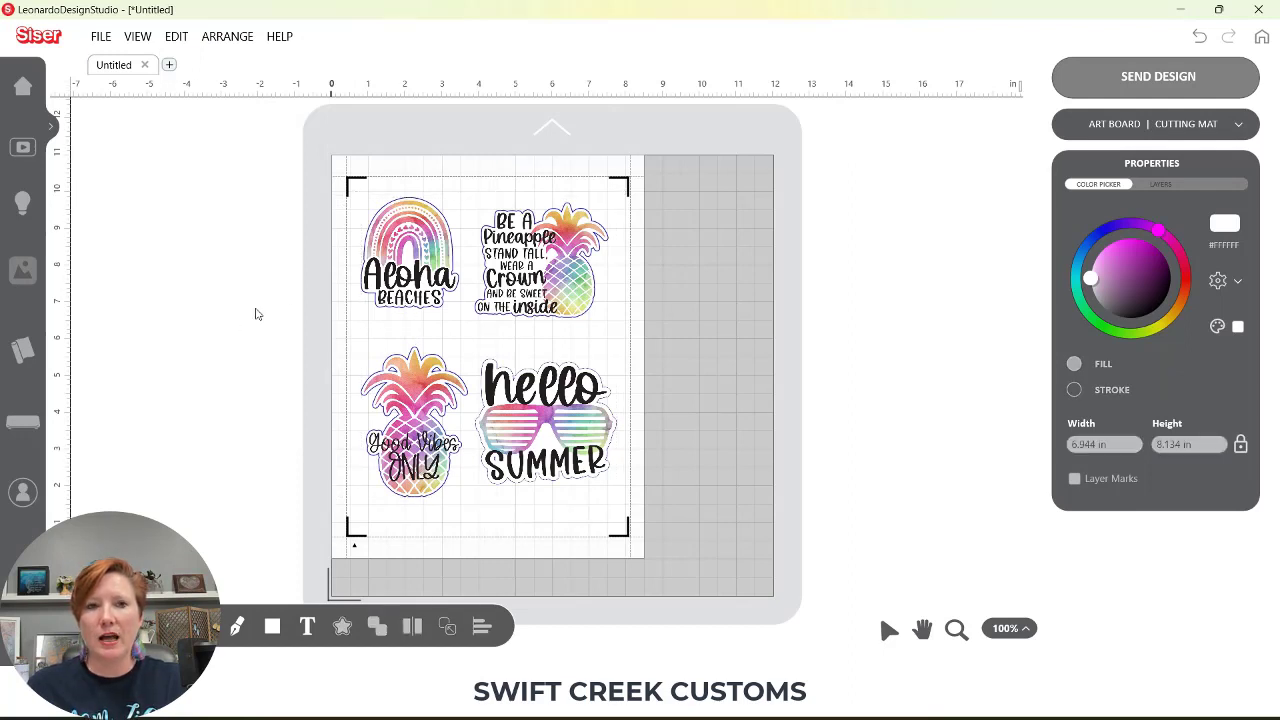
left_click_drag(415, 255, 304, 284)
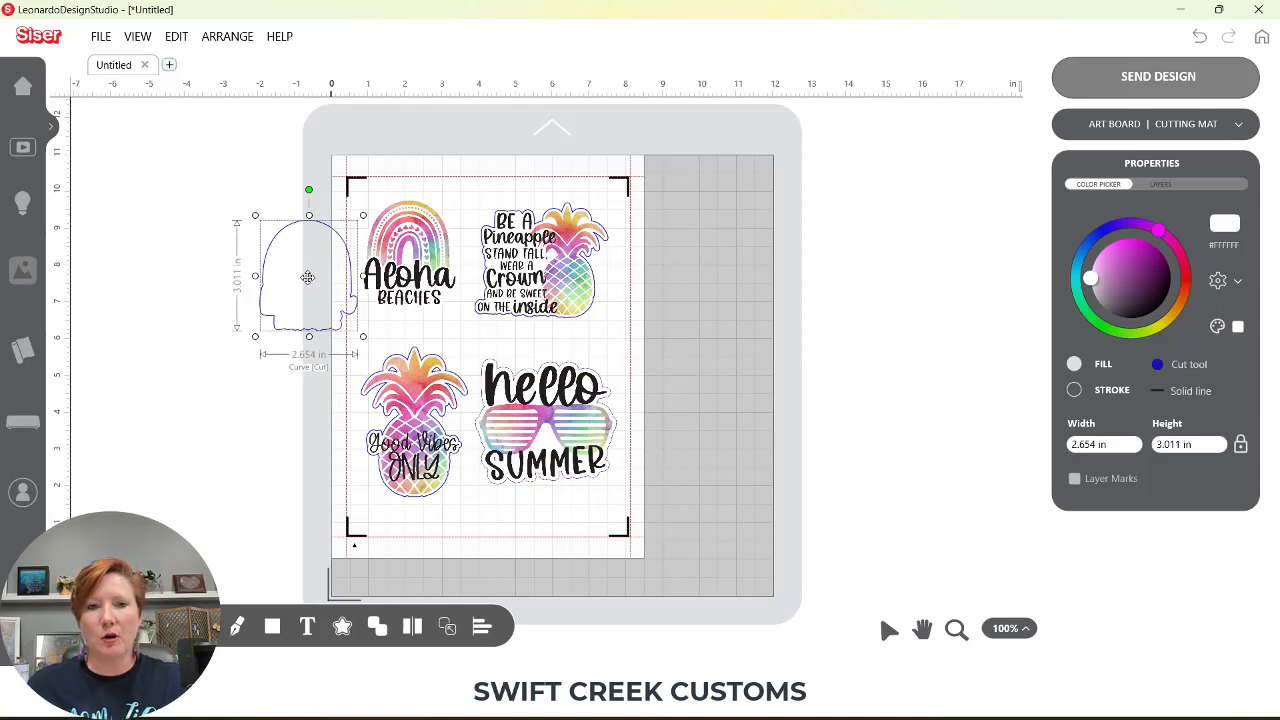
key("ctrl+z")
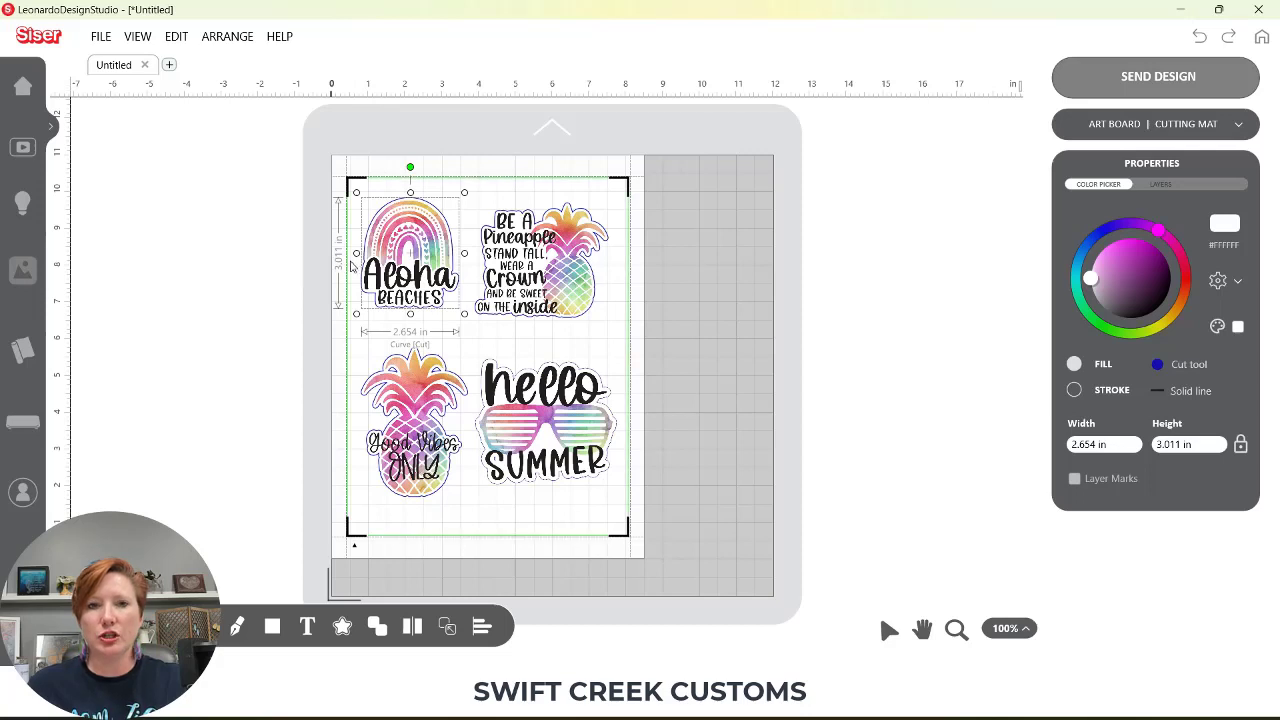
left_click(352, 265)
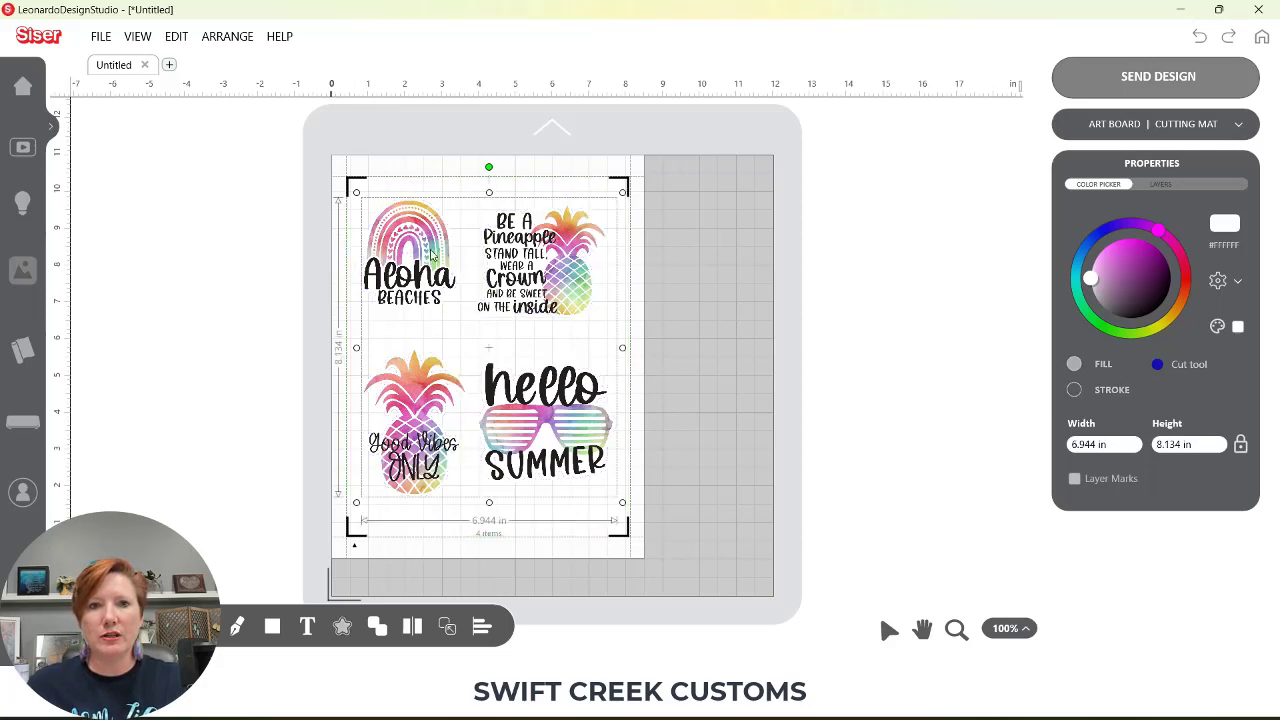
- Release the cut contours of all four selected sticker designs
left_click(181, 40)
left_click(221, 353)
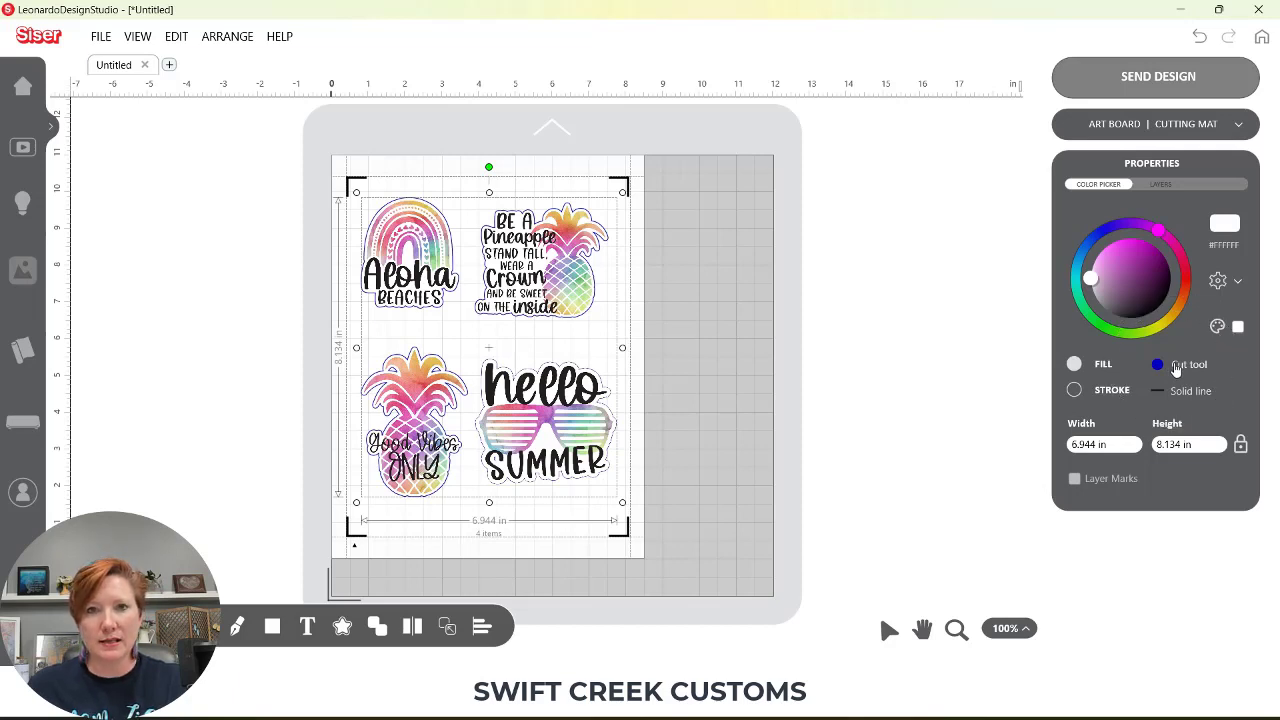
- Build an editable, cut-only contour around the four released contours with a 0.138 in offset and round corners
left_click(341, 628)
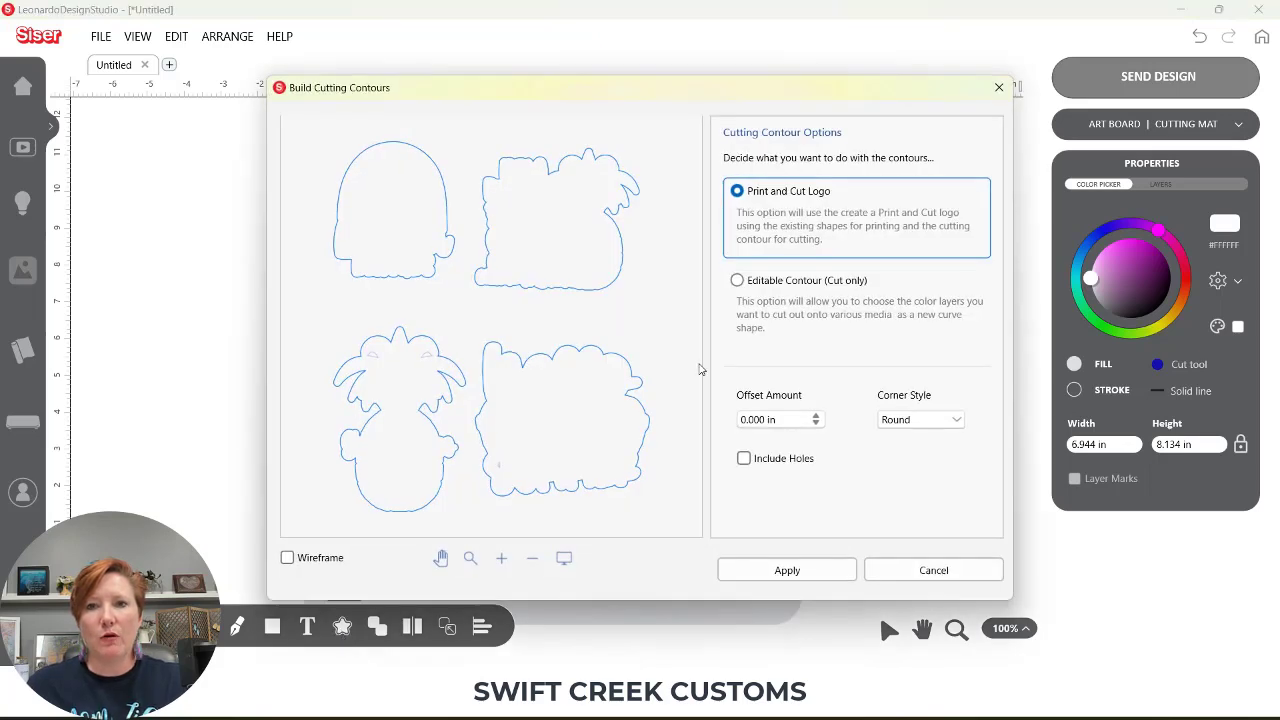
left_click(738, 284)
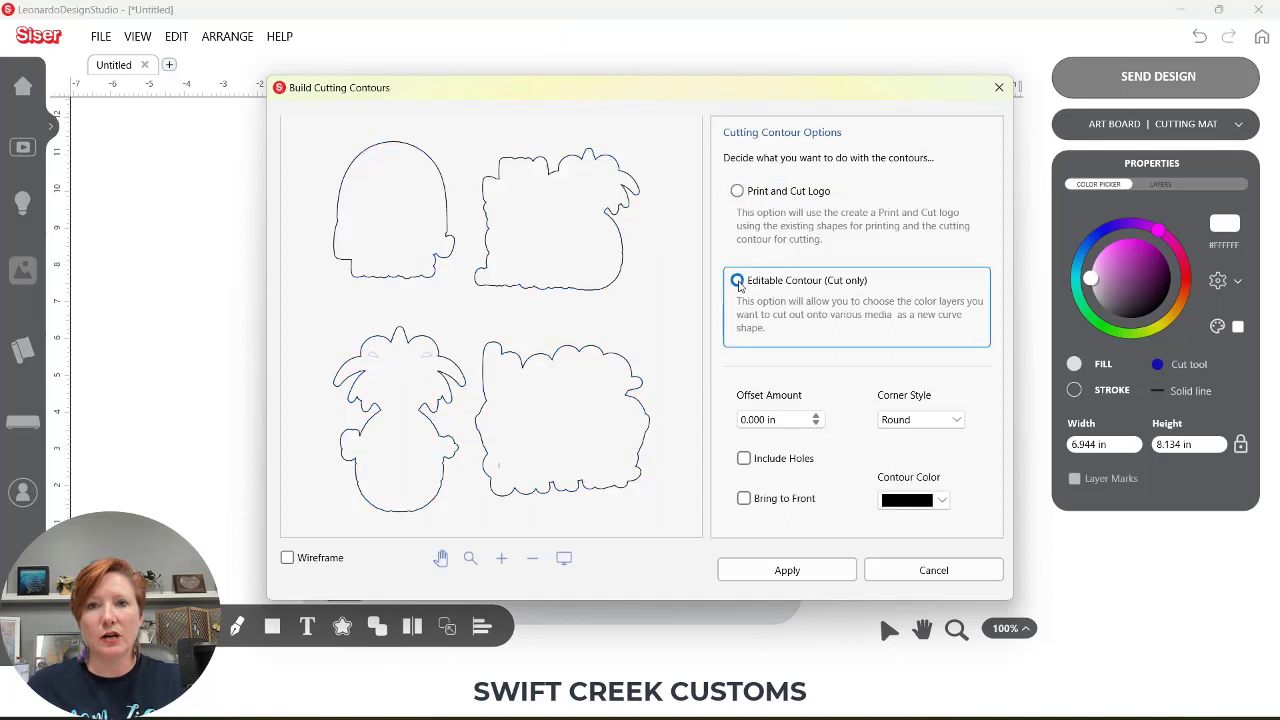
left_click(817, 418)
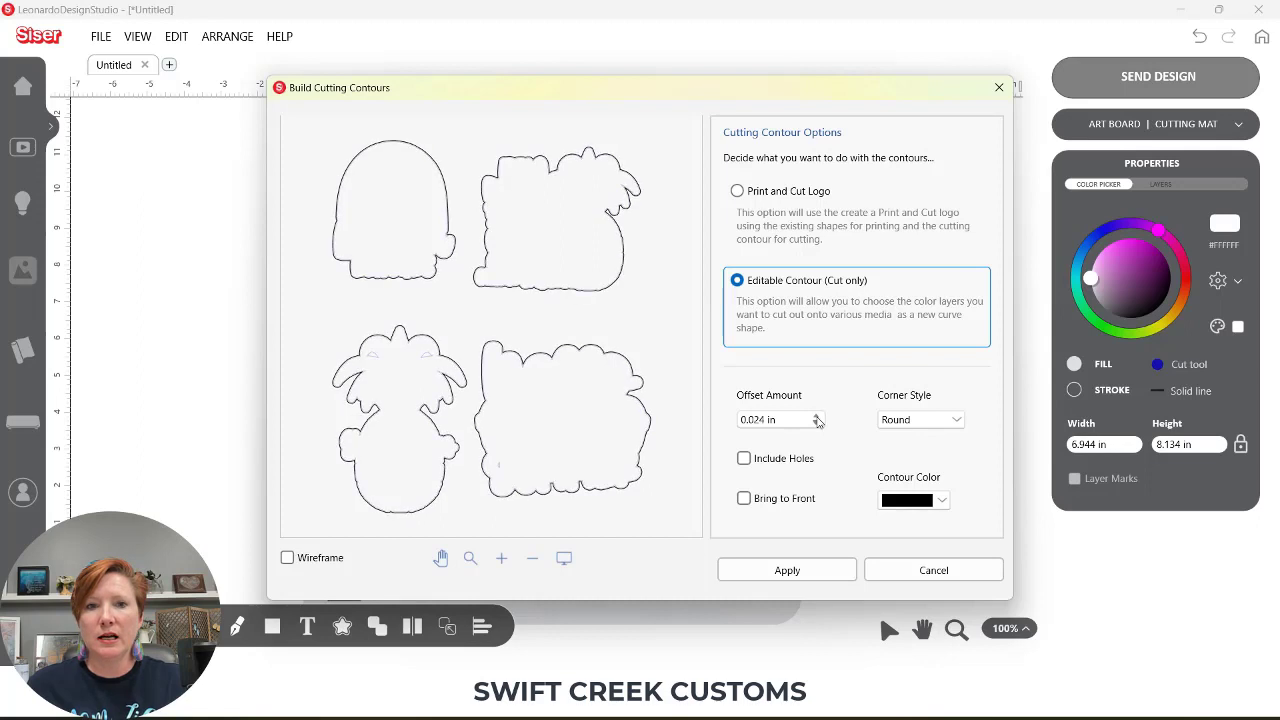
left_click(817, 418)
left_click(817, 418)
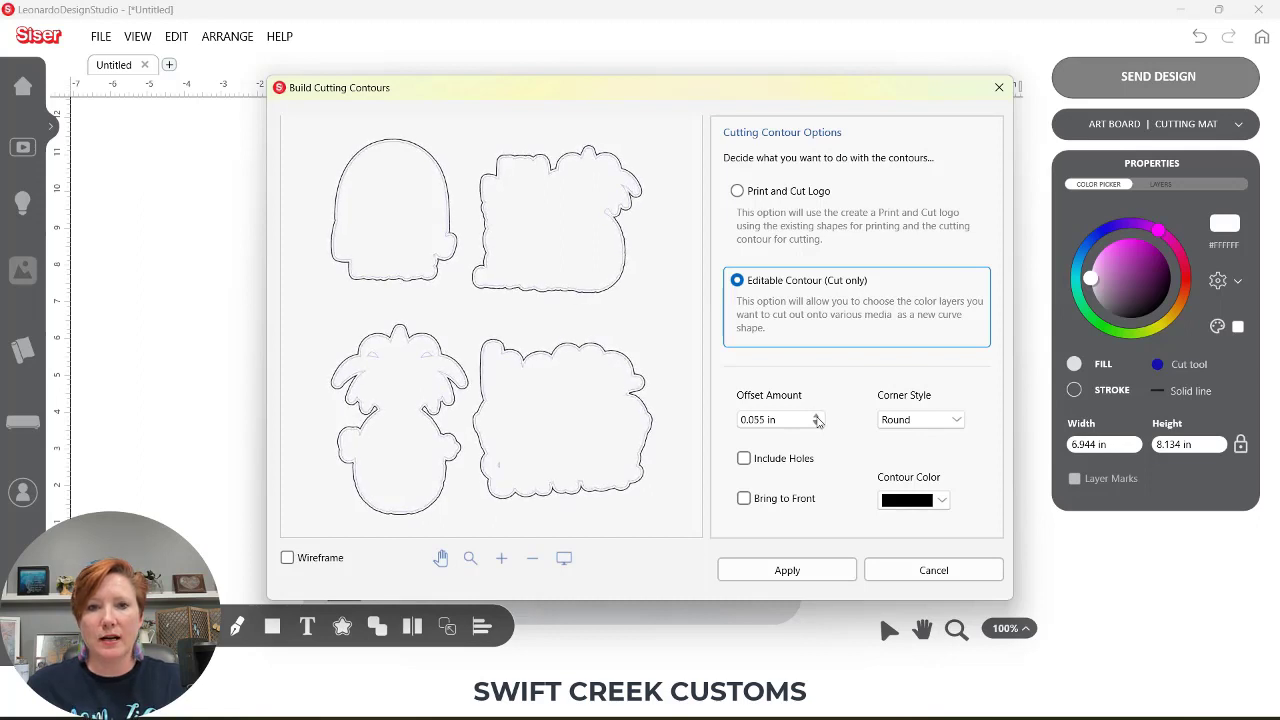
left_click(817, 418)
left_click(817, 418)
left_click(817, 418)
left_click(817, 417)
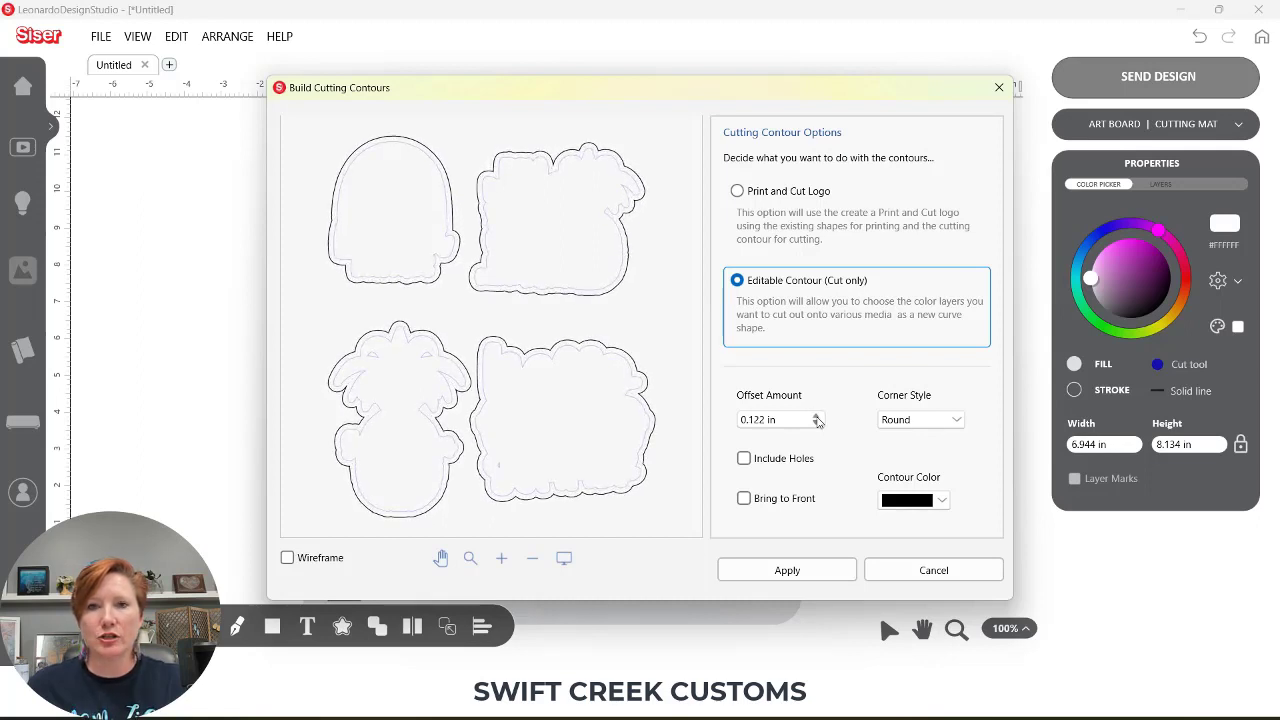
left_click(816, 417)
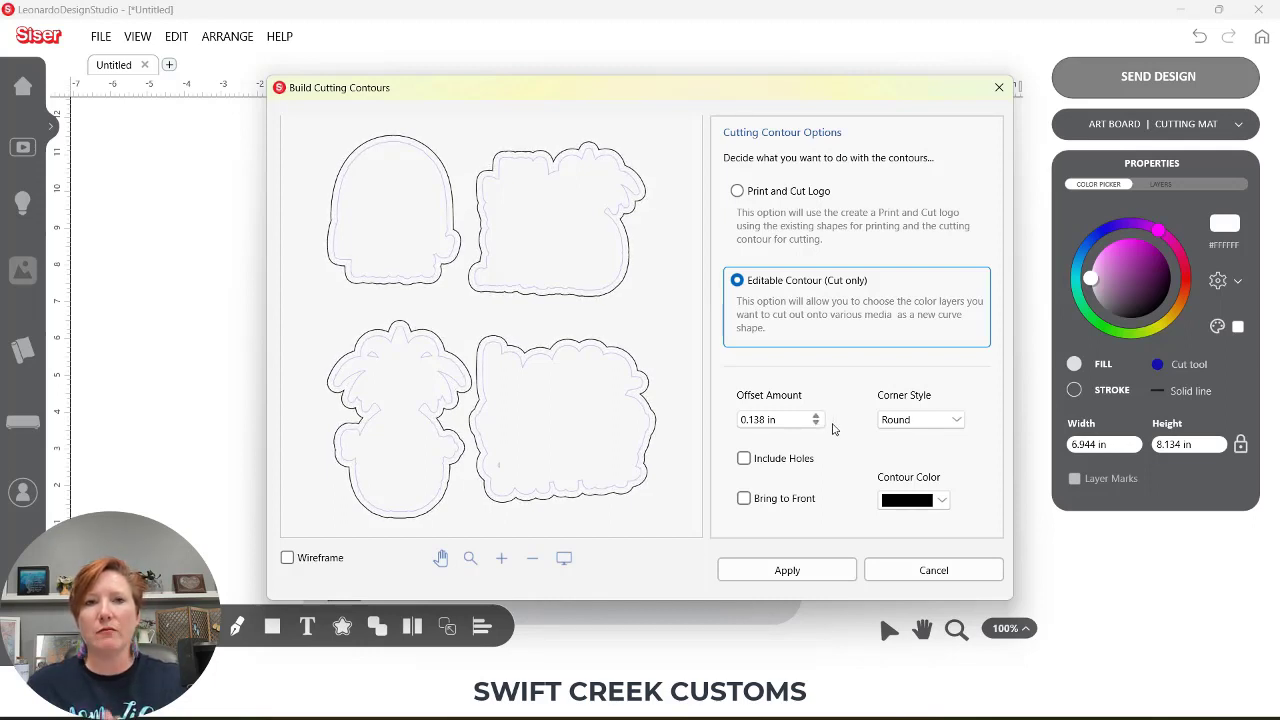
left_click(812, 577)
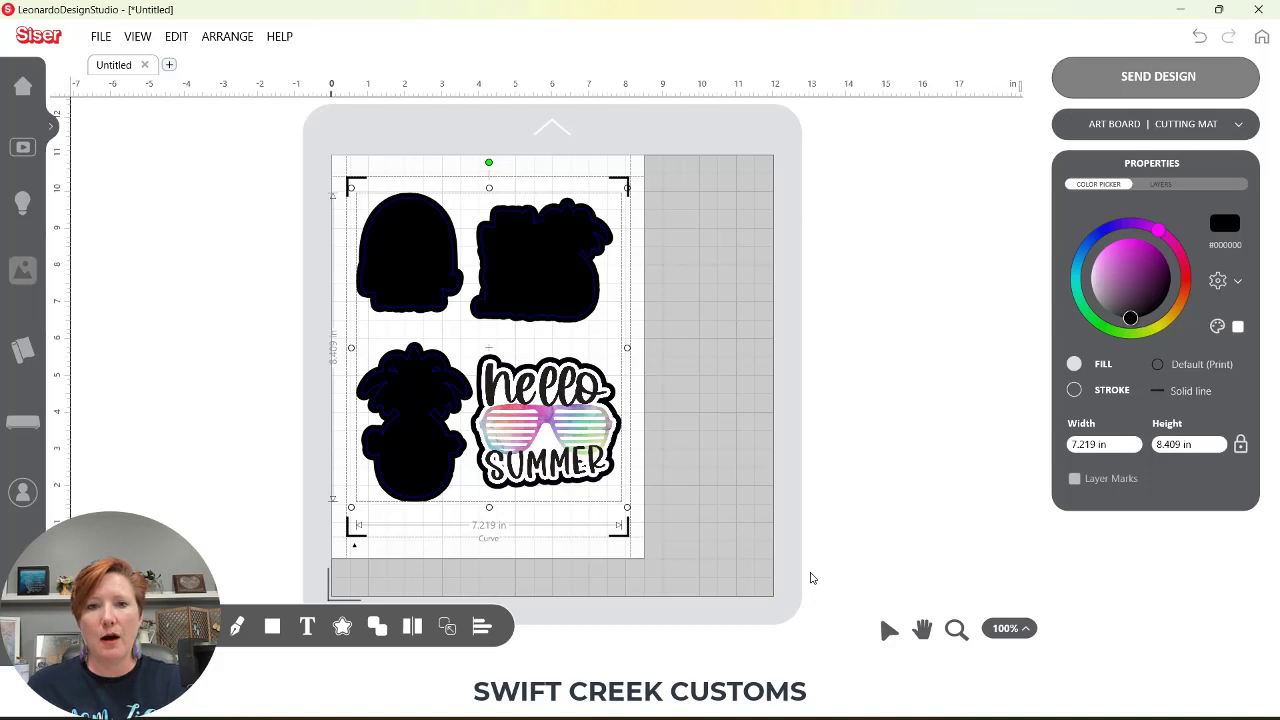
- Set the line type of the new outer contour to Full cut (perf)
left_click(1209, 369)
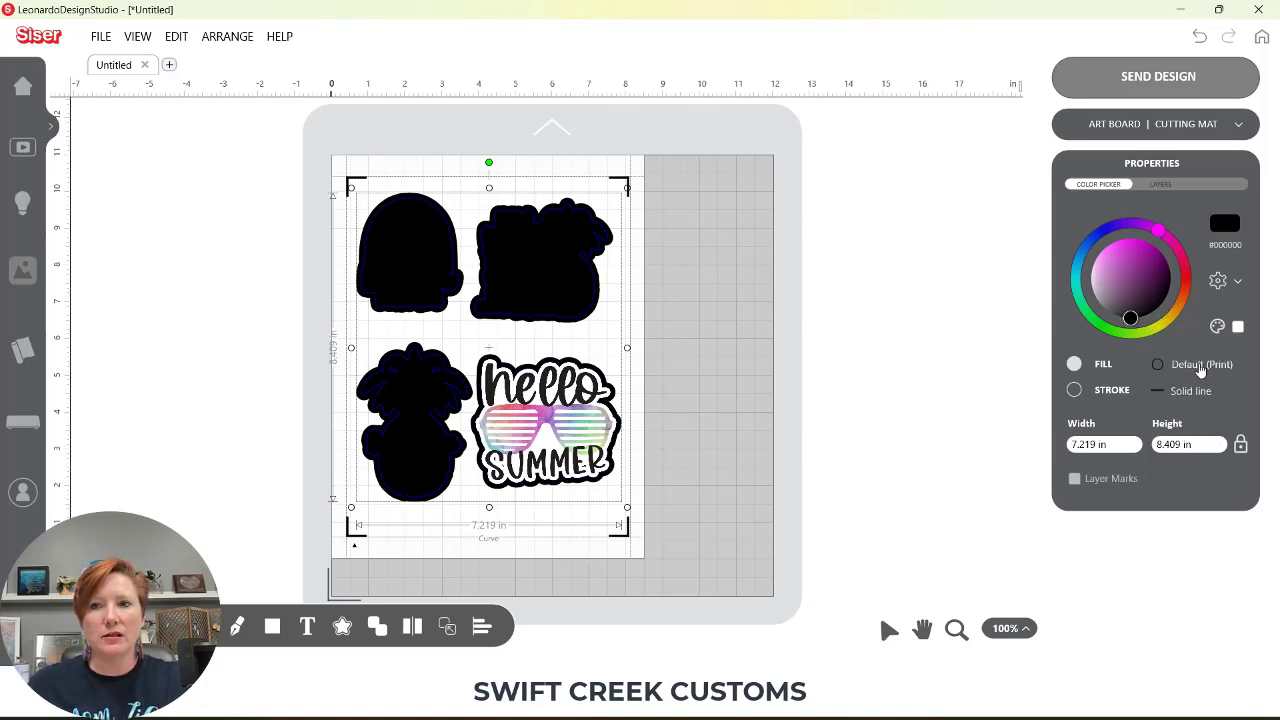
left_click(1201, 369)
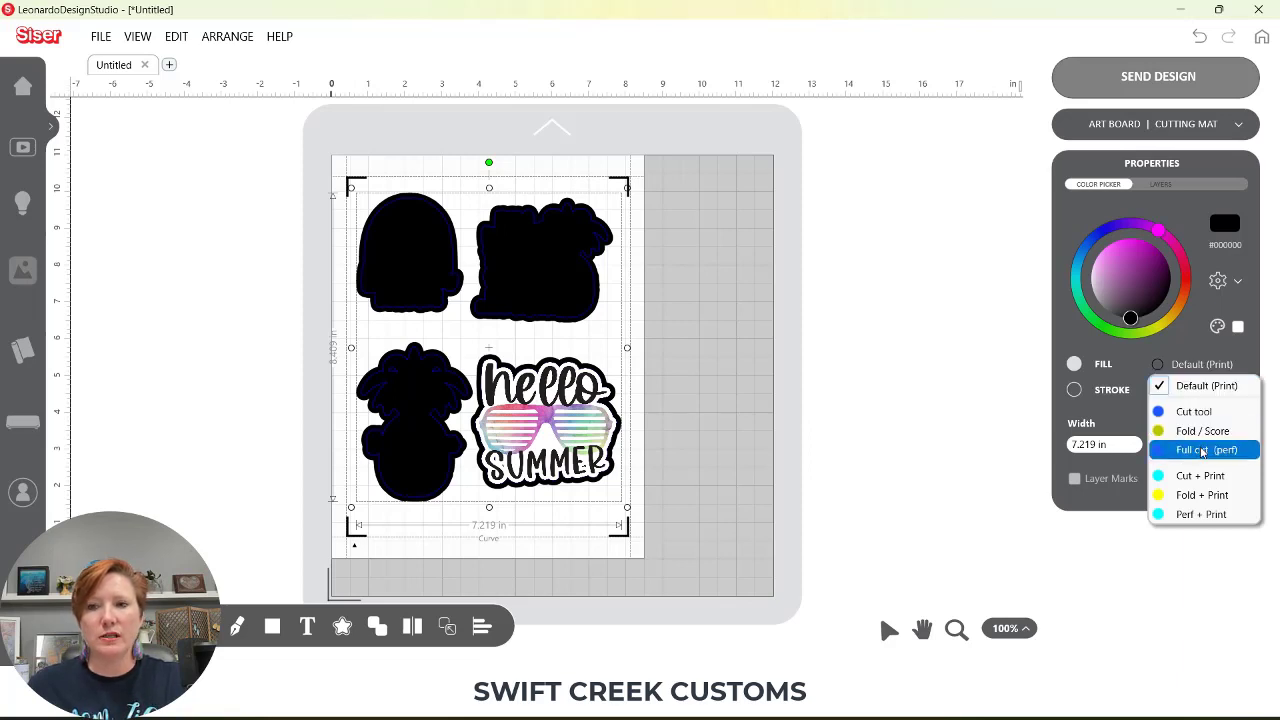
left_click(1203, 450)
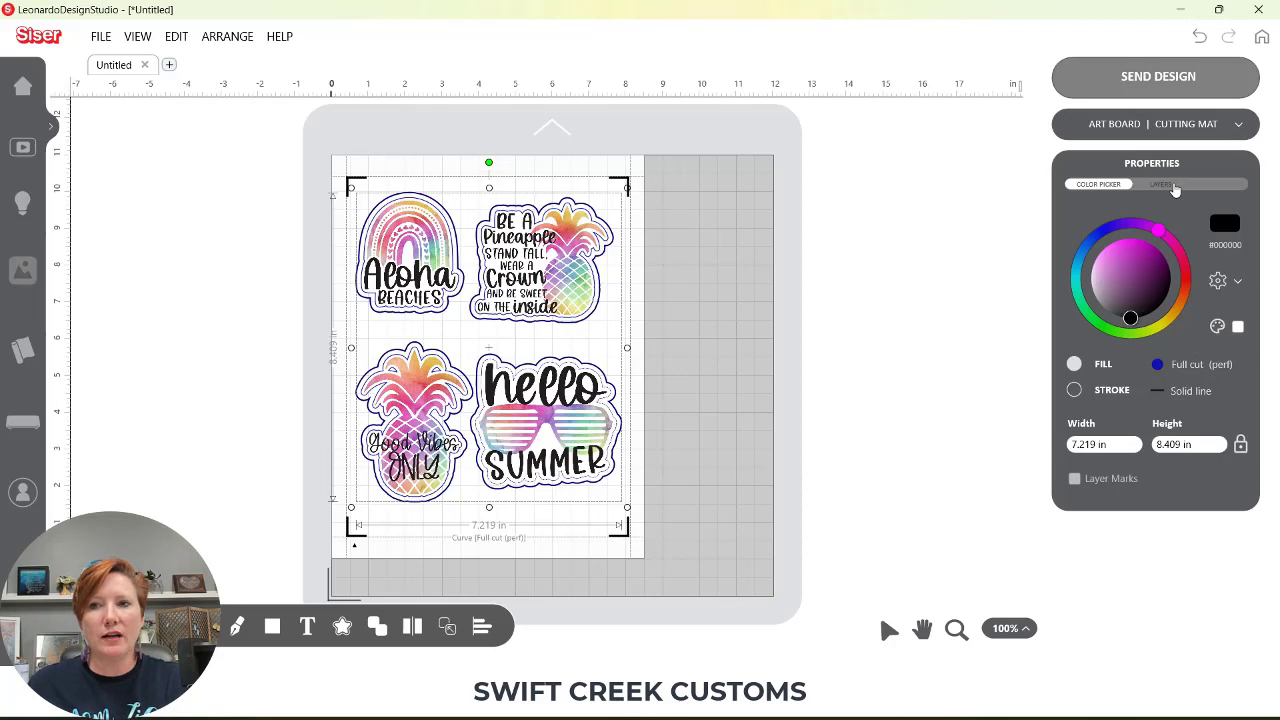
- Reorder the layer so the outer full-cut Shape sits below all four Cut Contours entries
left_click(1173, 188)
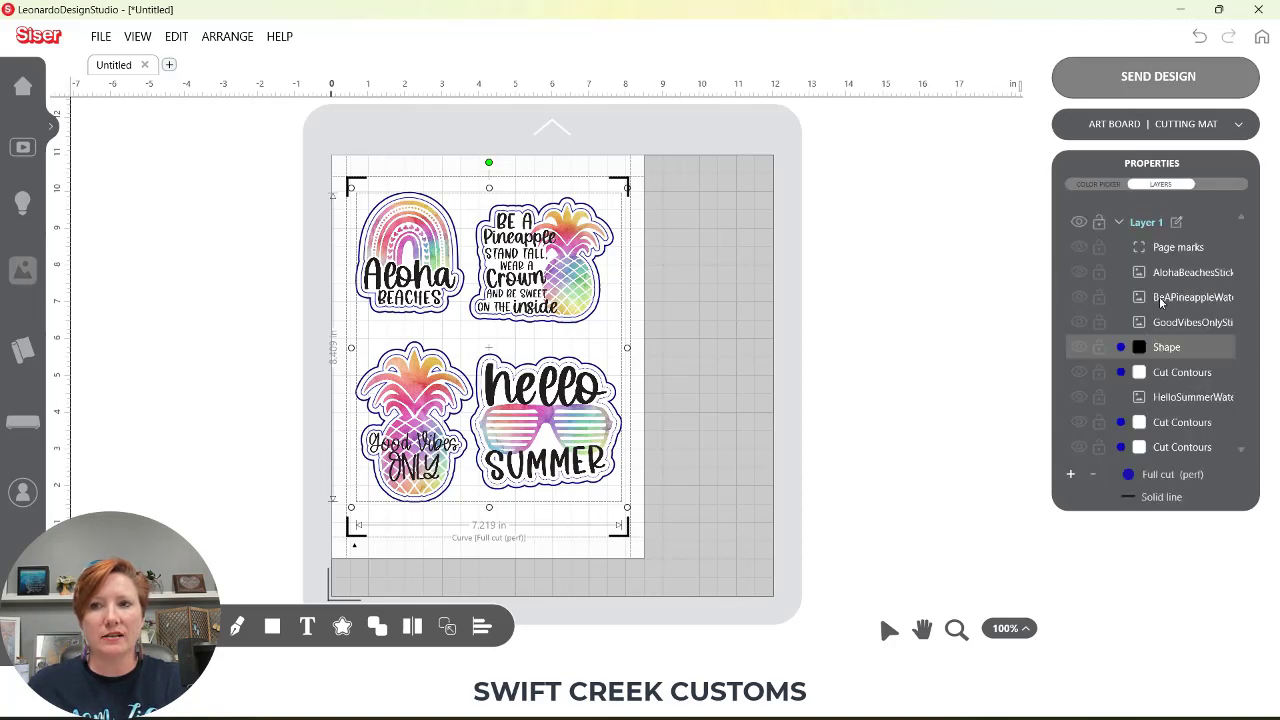
left_click(1168, 188)
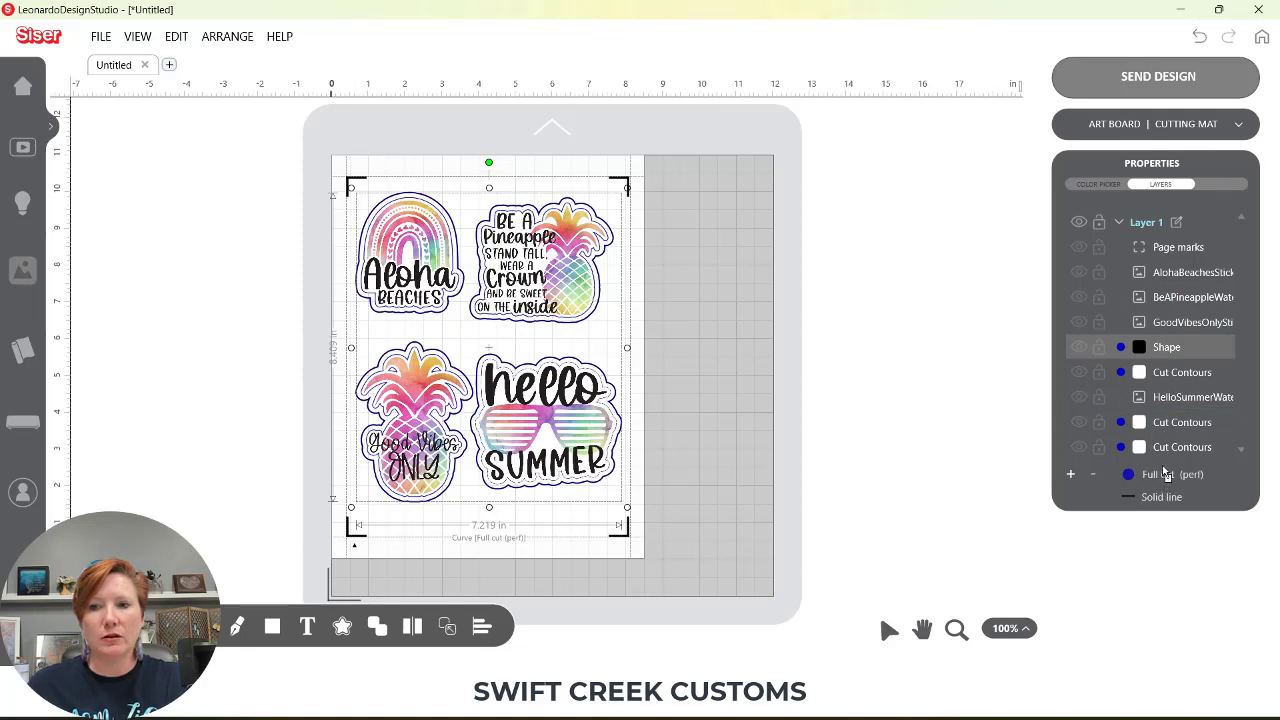
left_click_drag(1164, 468, 1165, 466)
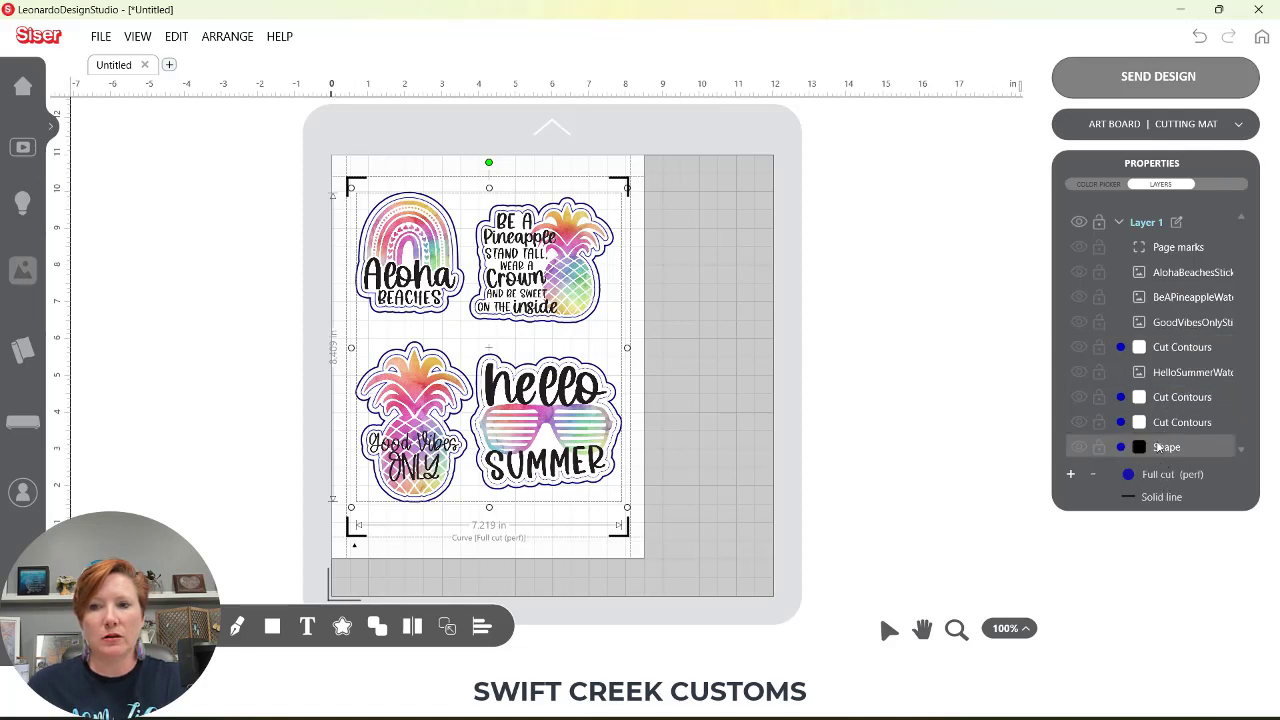
left_click(1242, 452)
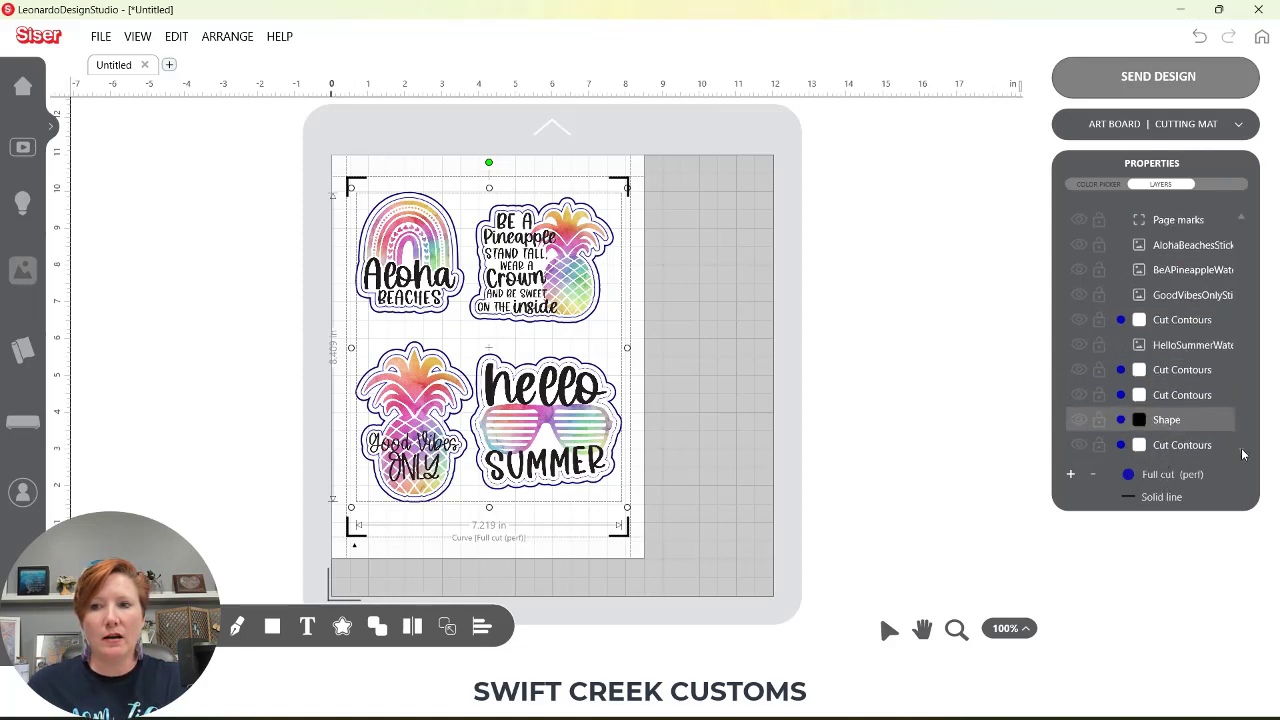
left_click(1163, 455)
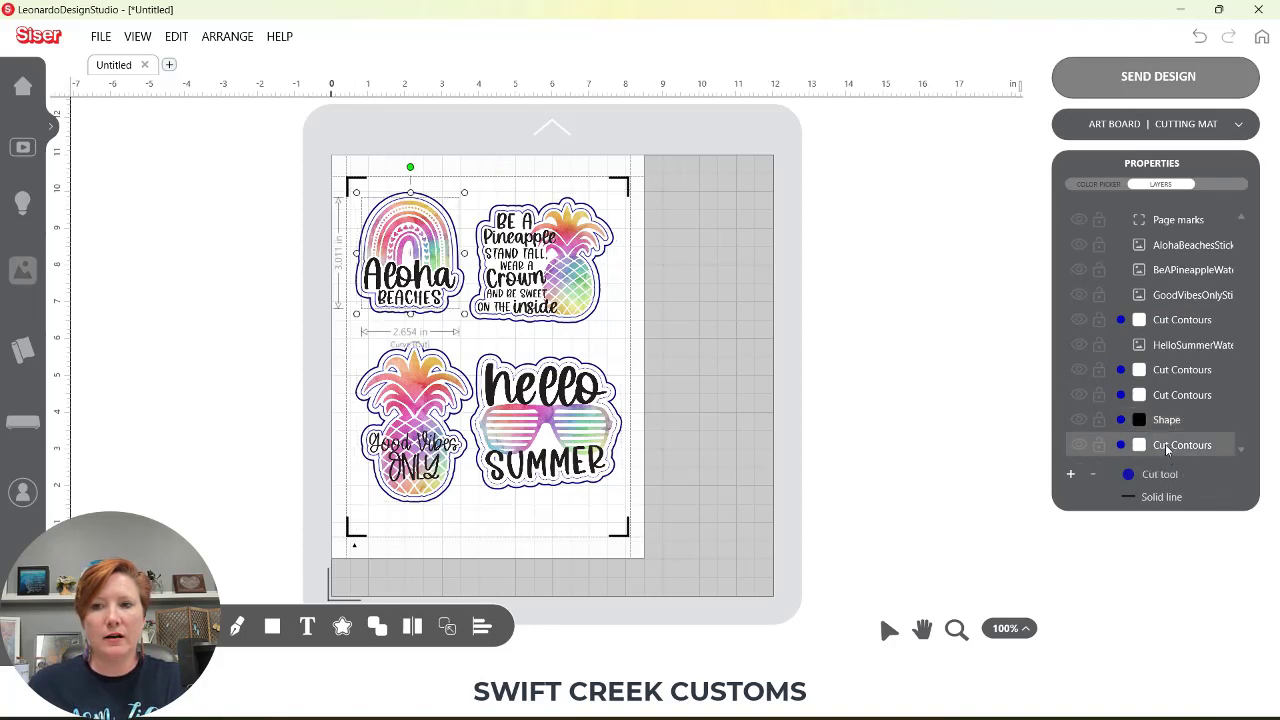
left_click_drag(1165, 444, 1165, 413)
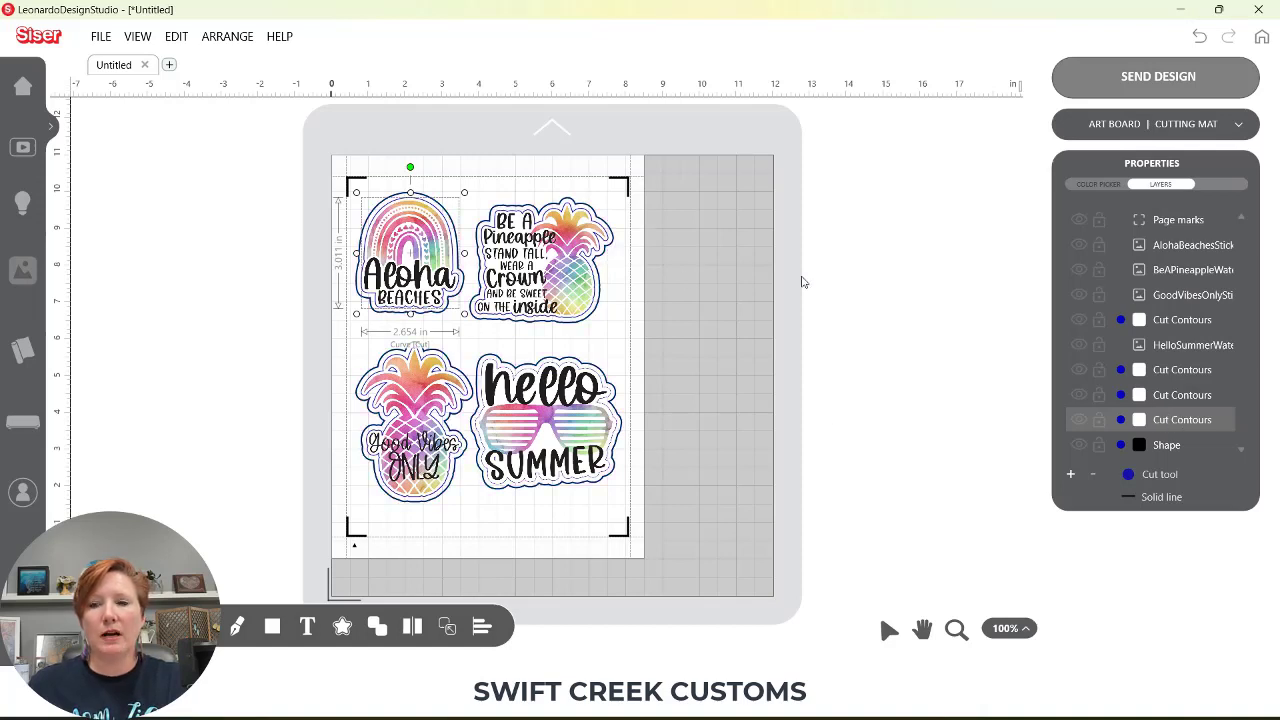
- Send all artwork that fits on the page as a print and cut job, and check its cutting contours and print artwork
left_click(1147, 84)
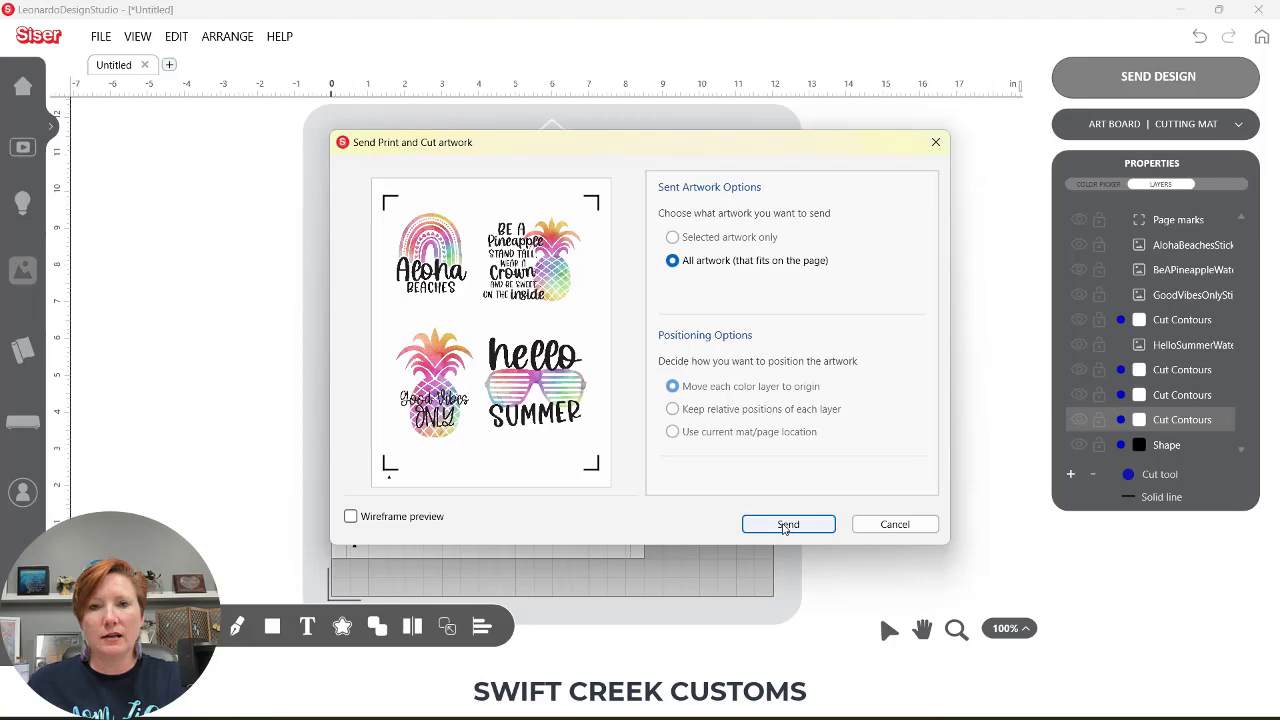
left_click(786, 527)
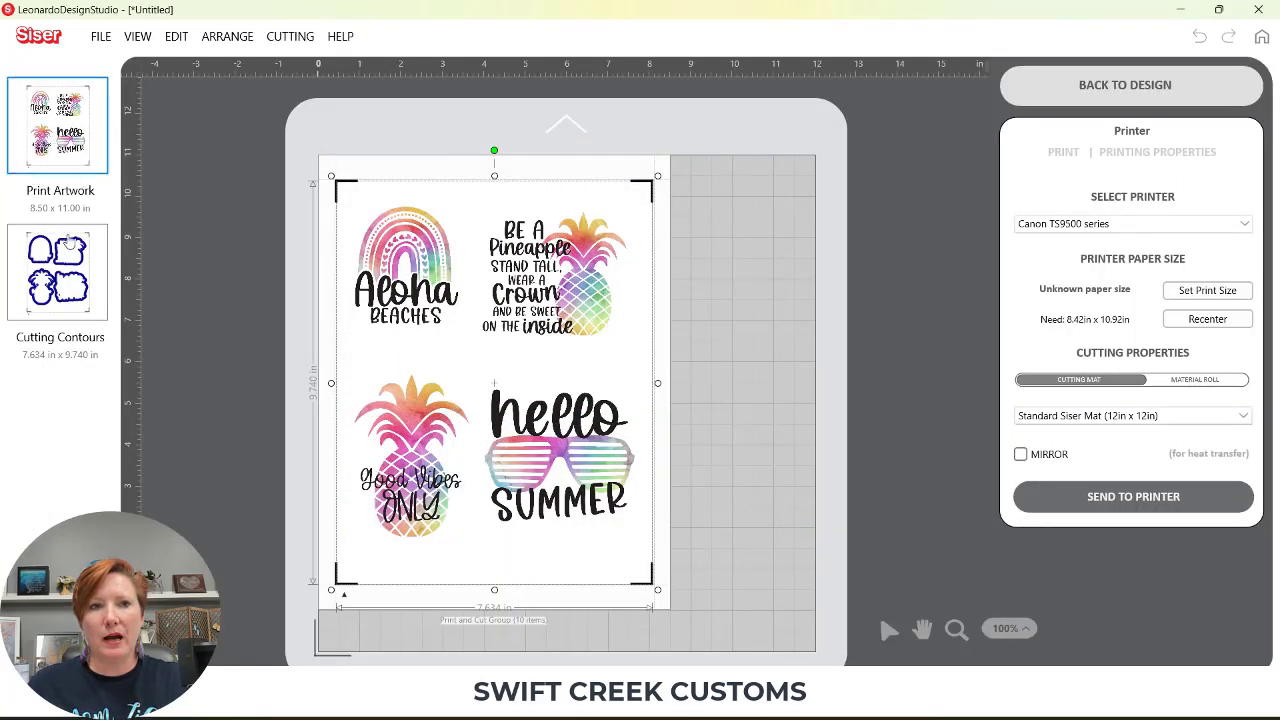
left_click(68, 252)
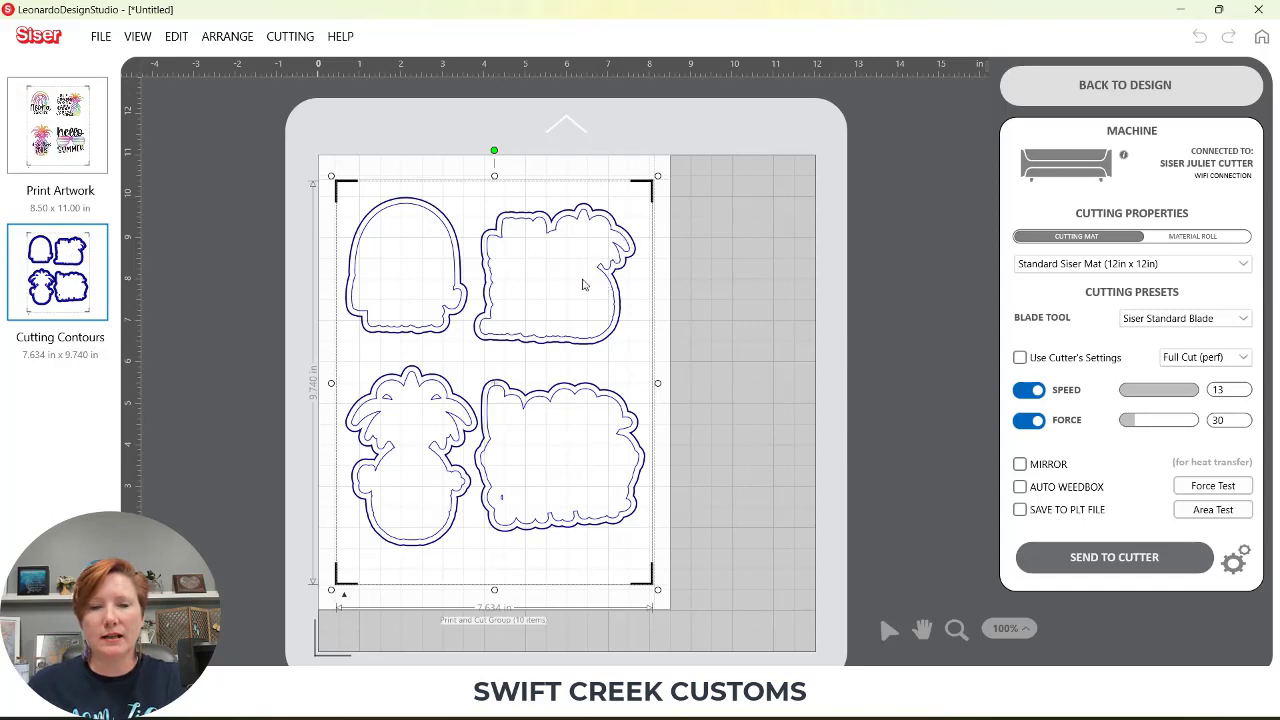
left_click(64, 142)
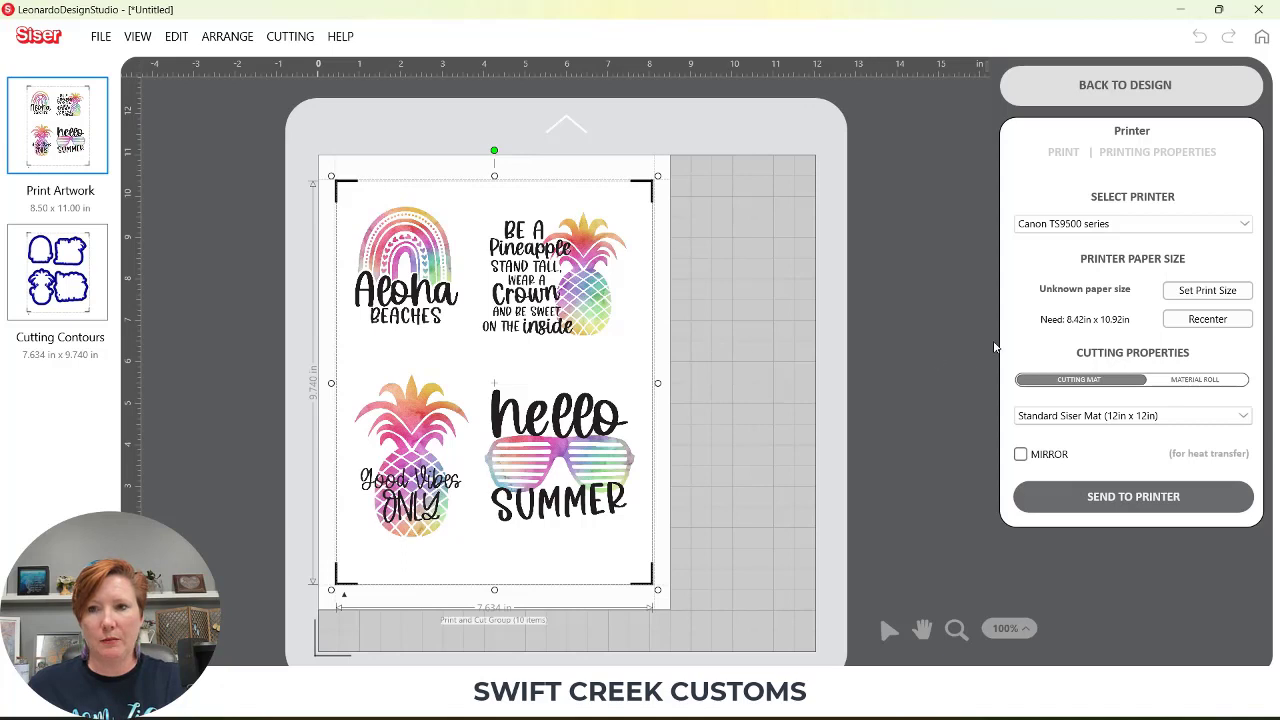
- Print the sticker artwork on the Canon TS9500 series printer with the paper source set to Rear Tray
left_click(1113, 500)
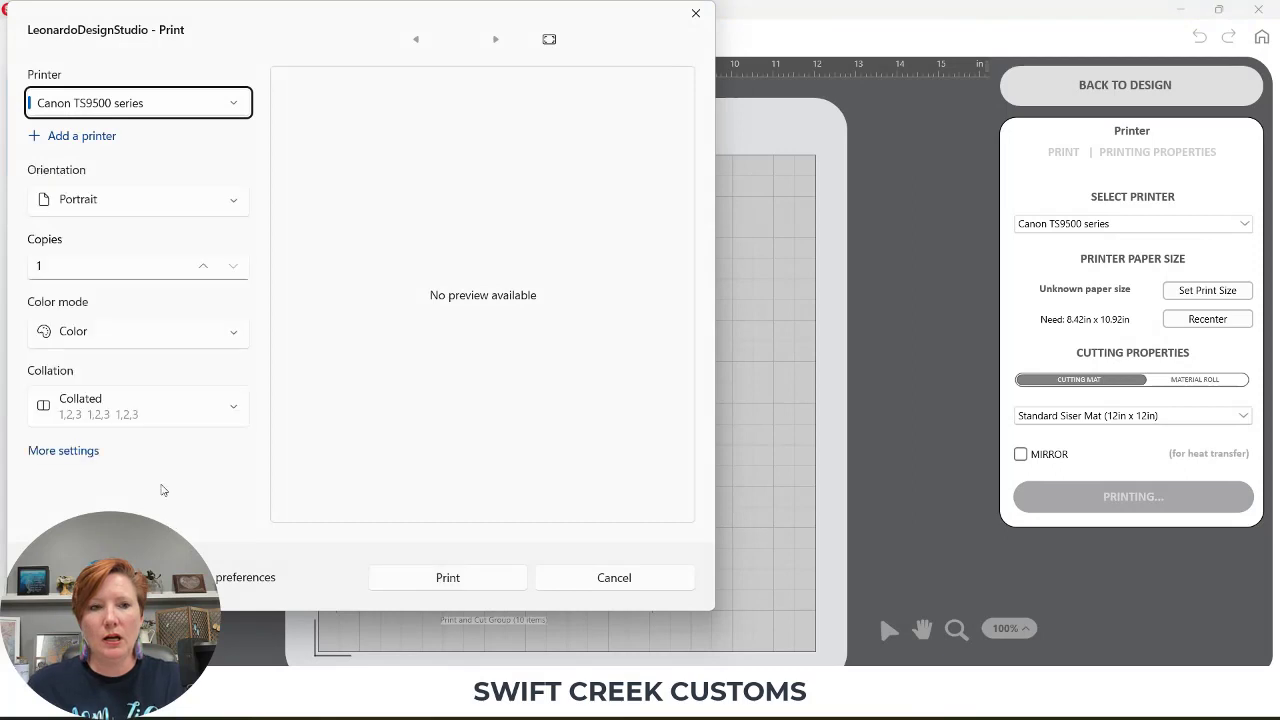
left_click(63, 451)
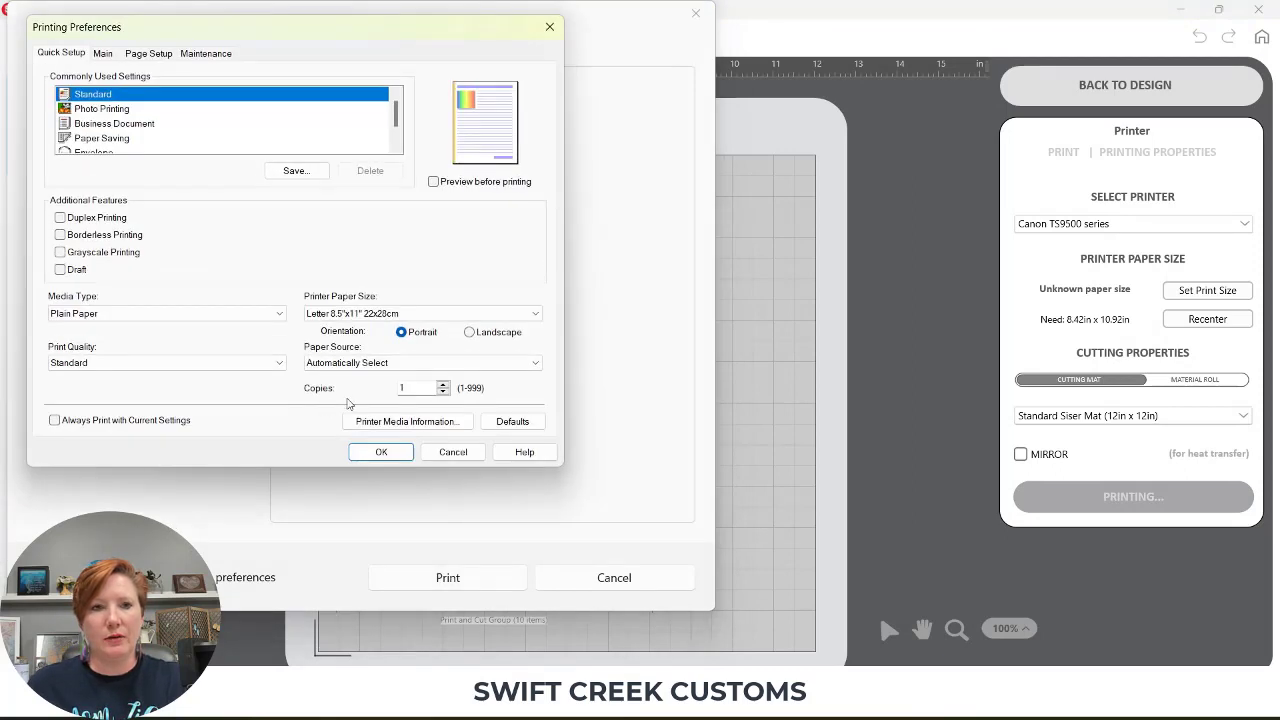
left_click(344, 373)
left_click(341, 388)
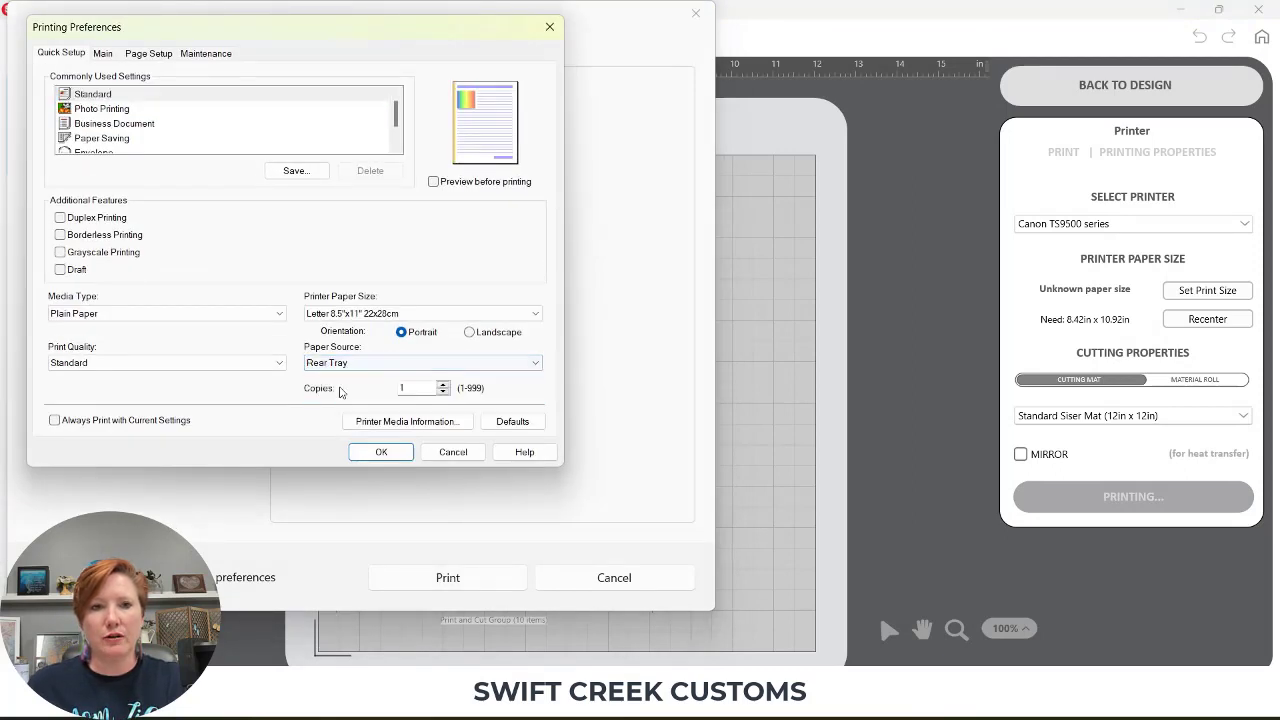
left_click(383, 454)
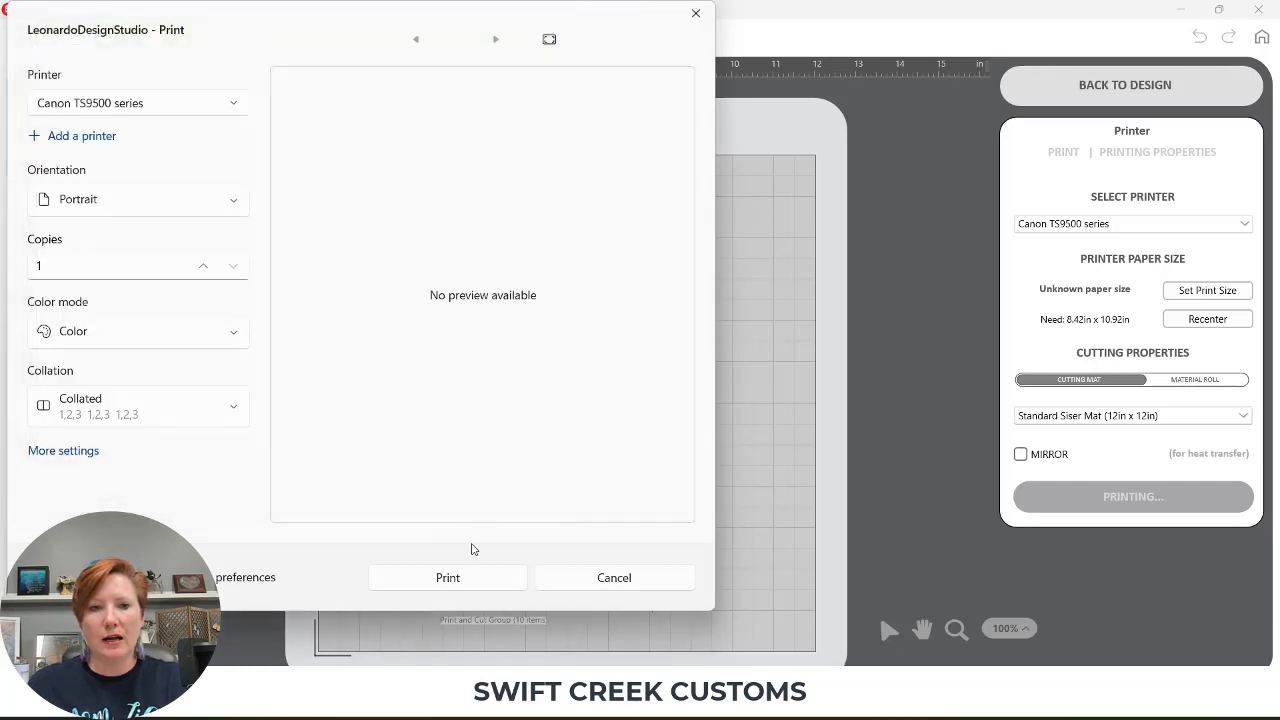
left_click(468, 585)
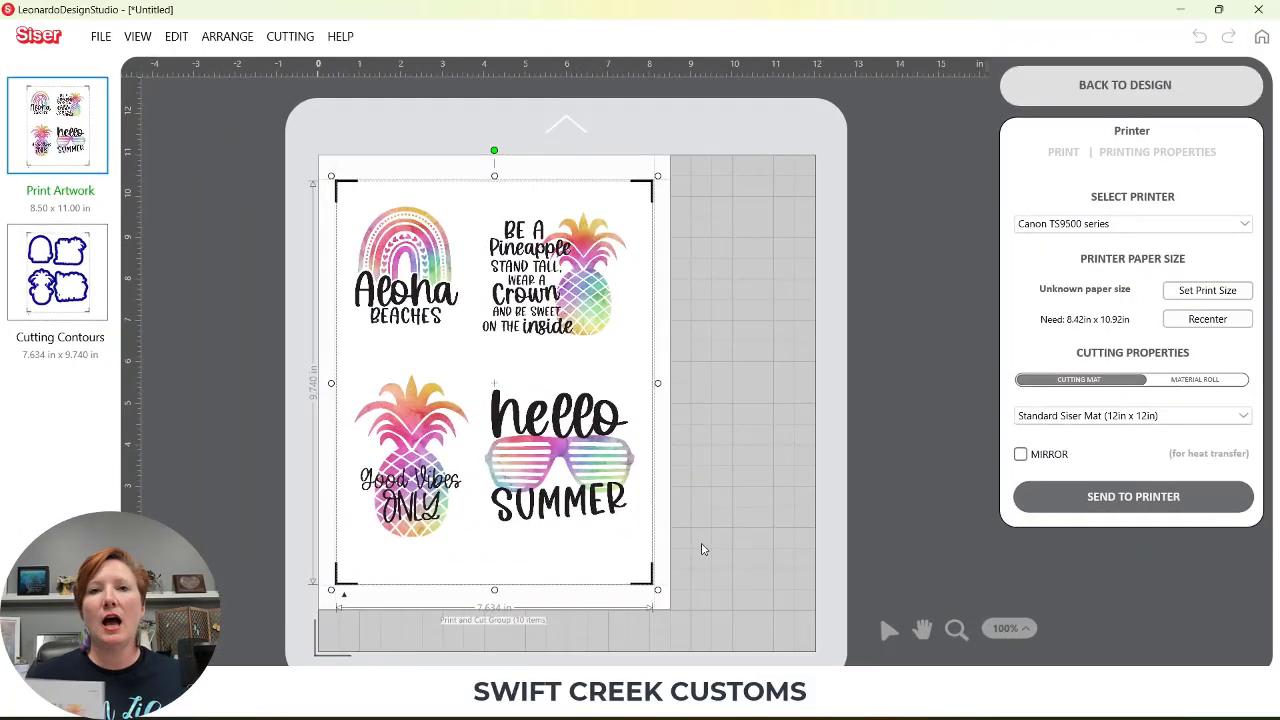
- Bring up the Cutting Tool preset for the cutting contours job
left_click(68, 290)
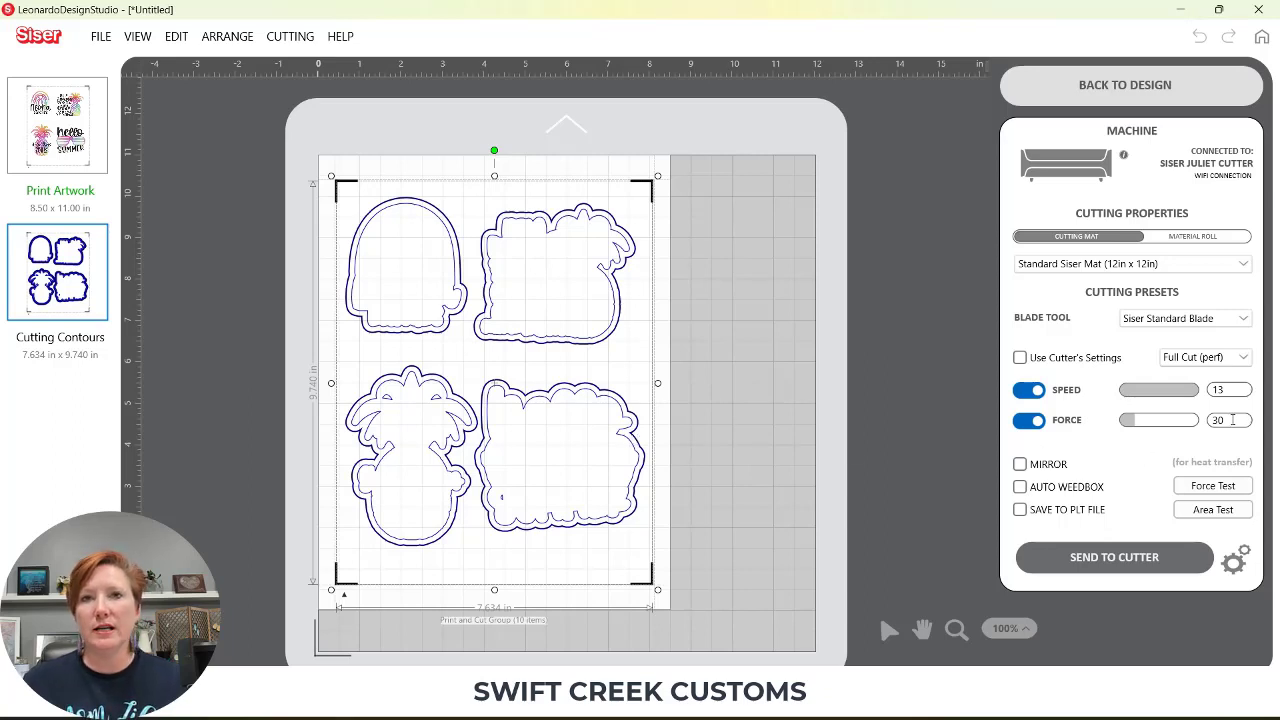
left_click(1207, 358)
left_click(1199, 378)
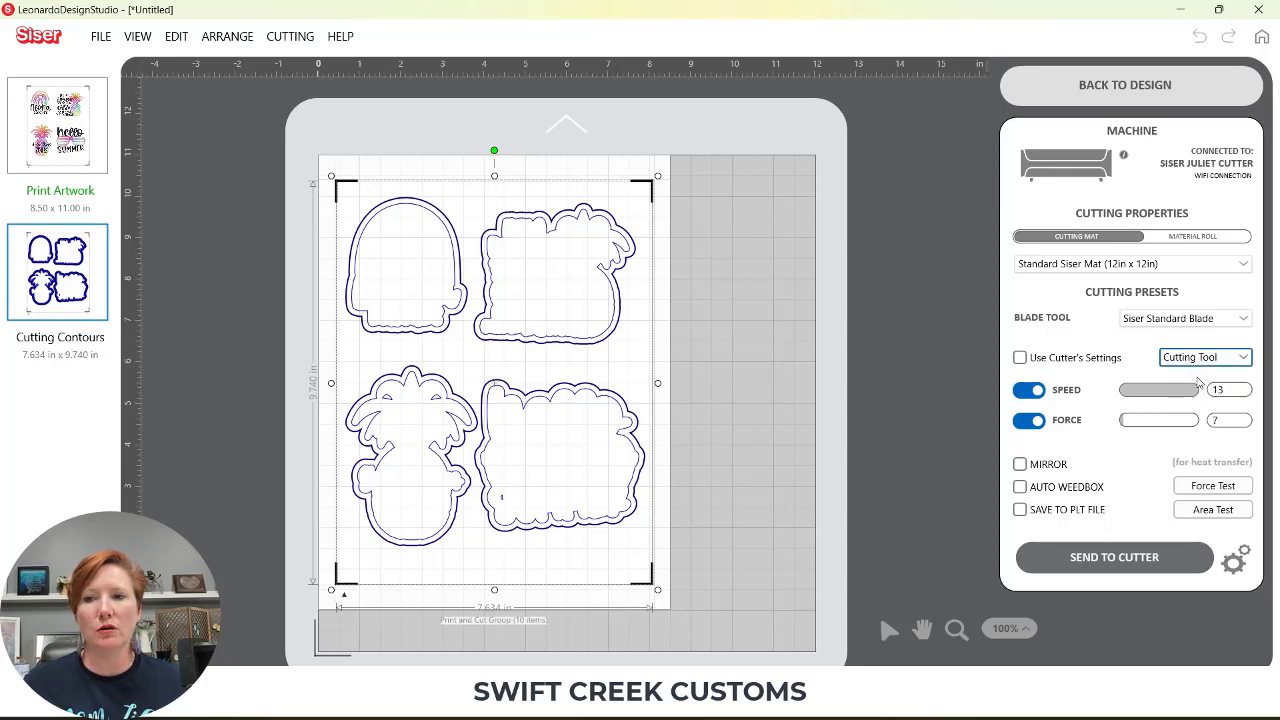